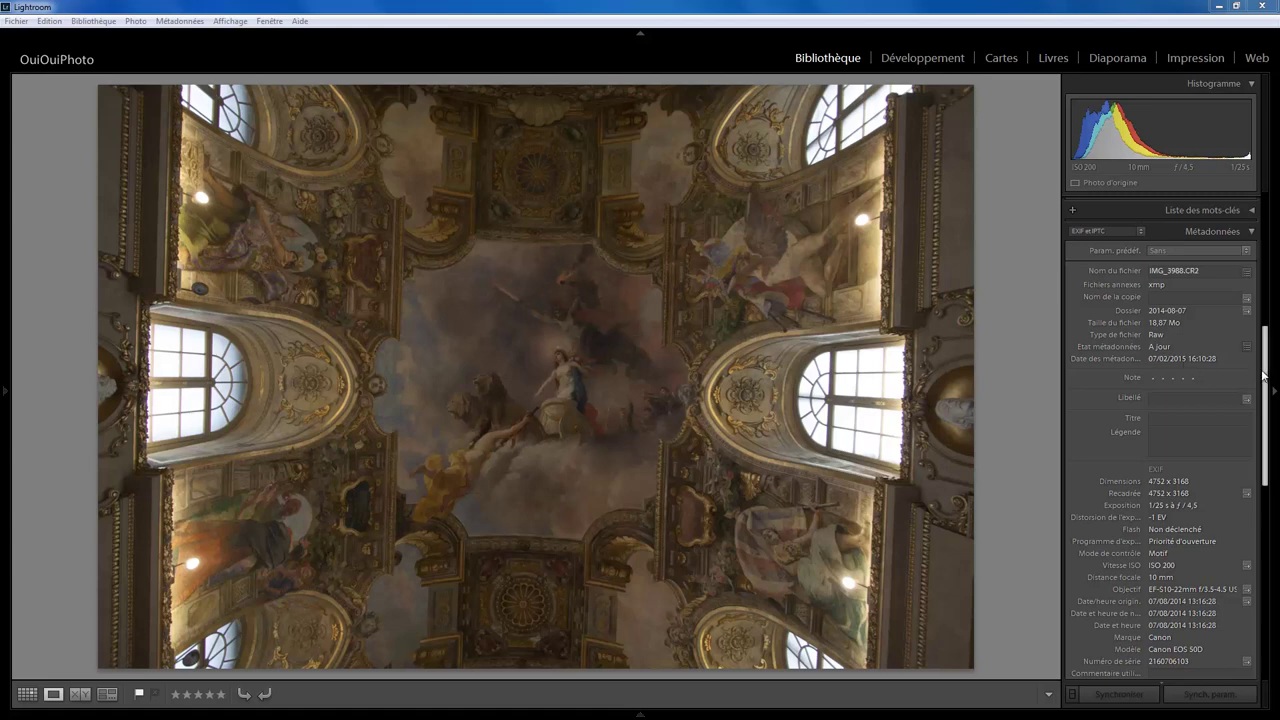
Inspect the ceiling photo by zooming in on the central fresco and back out twice
scroll(1155, 420, "down", 3)
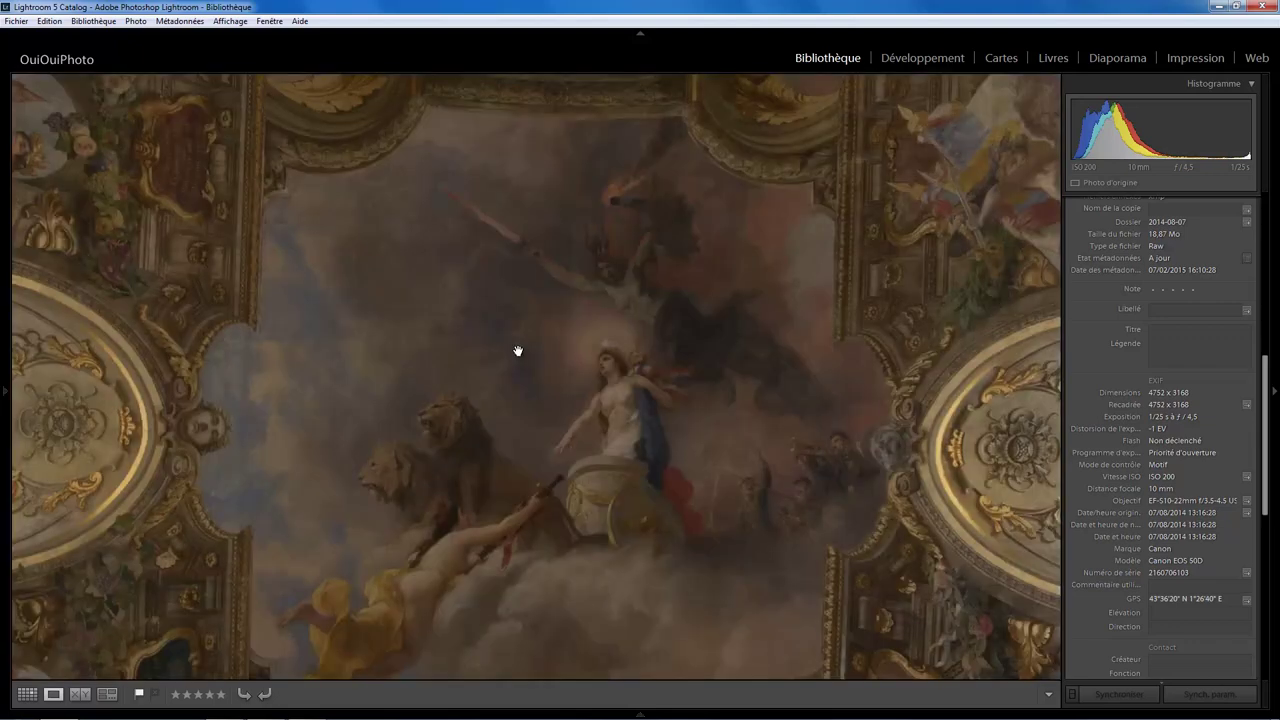
left_click(522, 352)
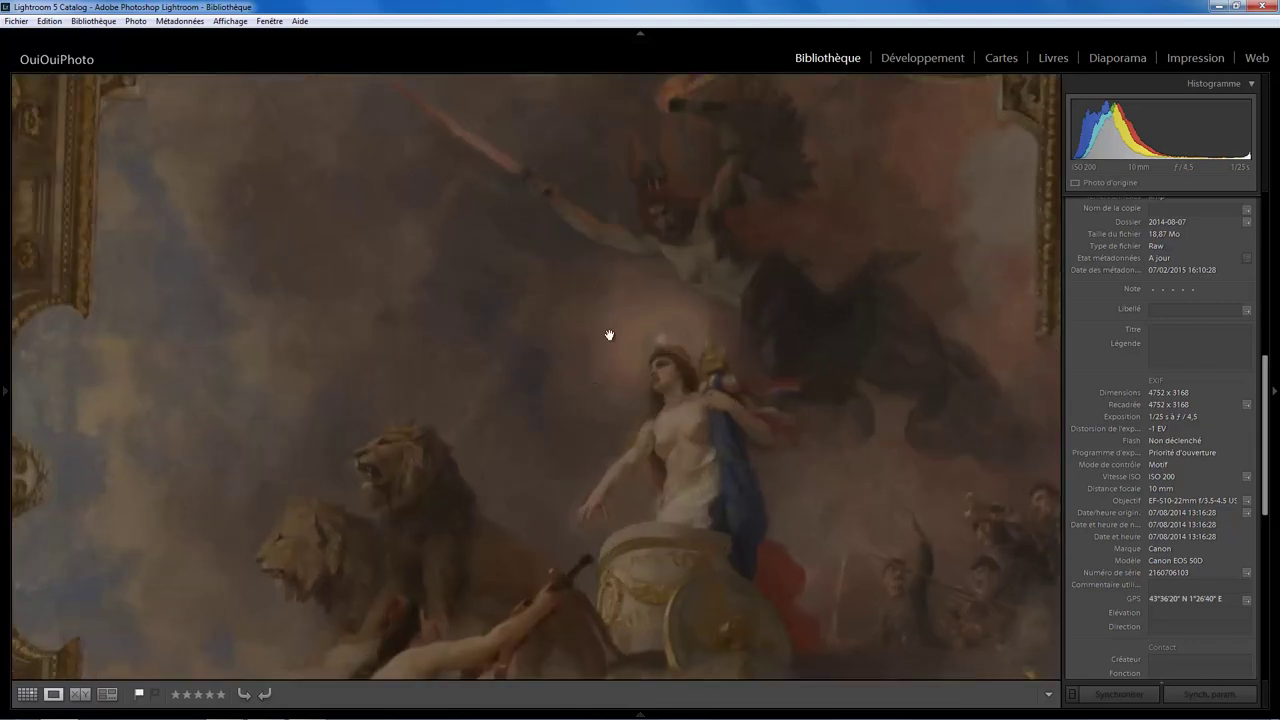
left_click(604, 366)
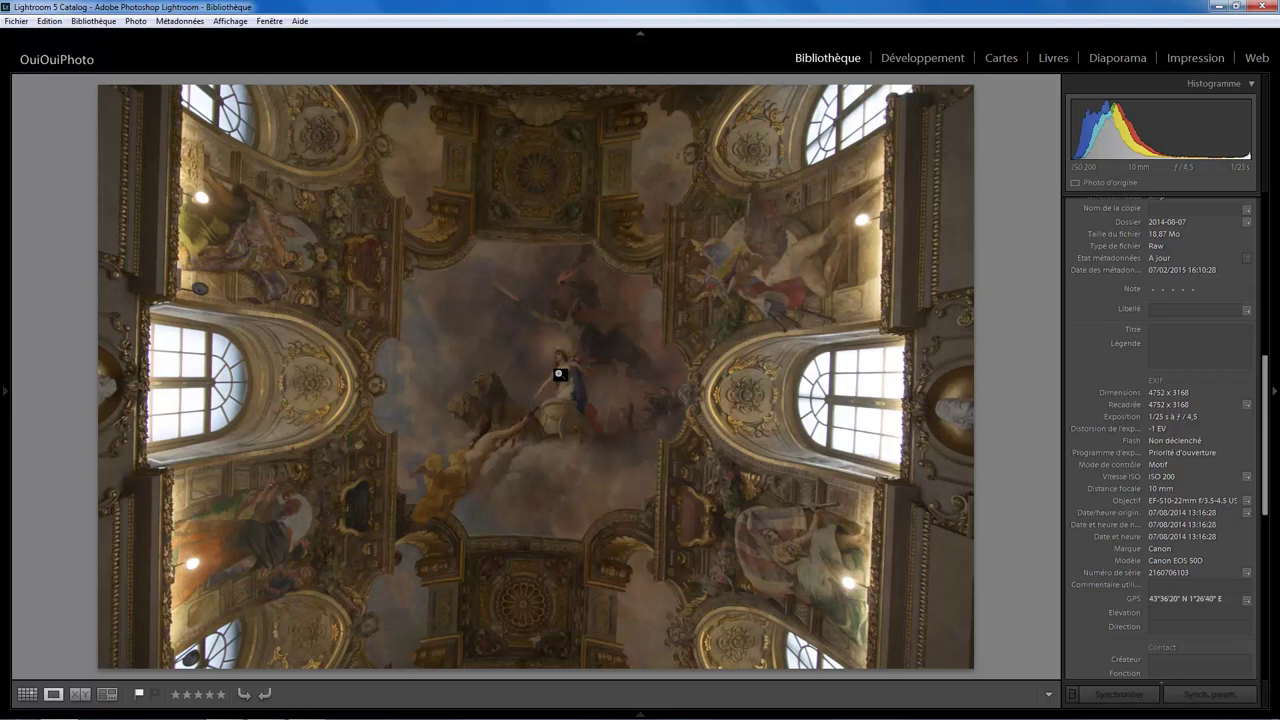
left_click(521, 372)
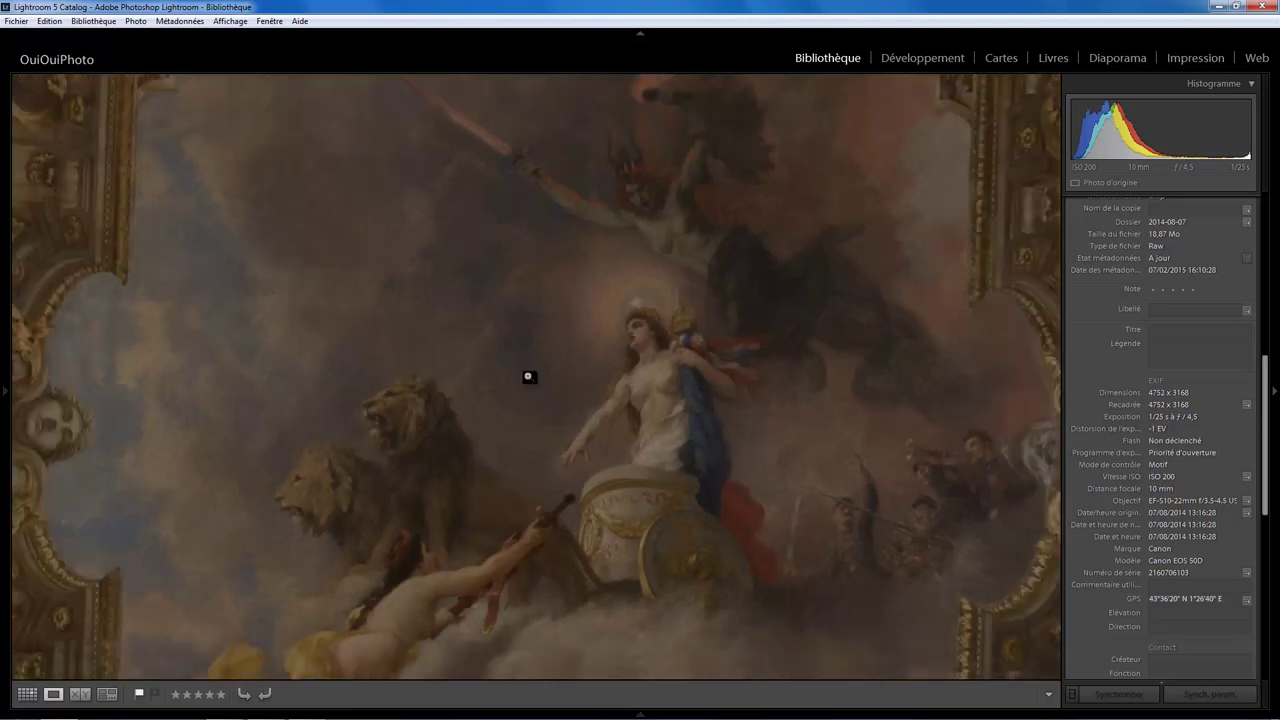
left_click(529, 374)
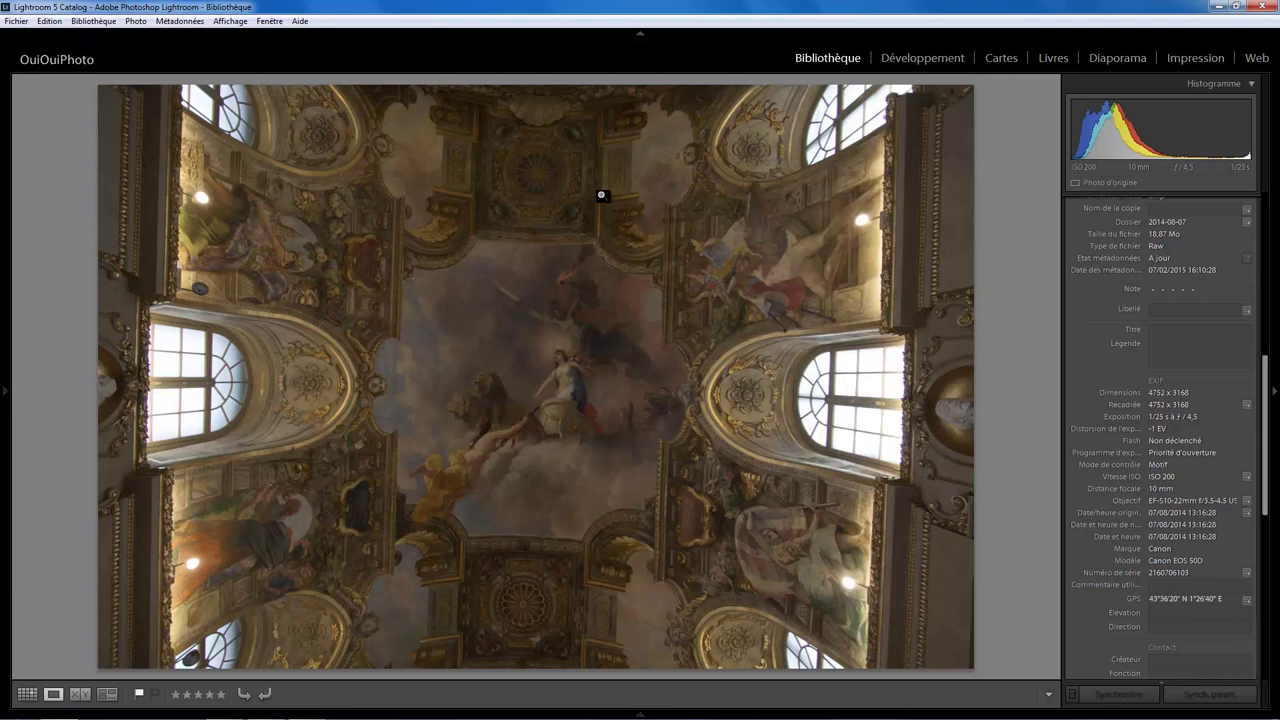
Open the photo in Develop with left panels hidden, showing Détail and lens-correction panels
left_click(921, 58)
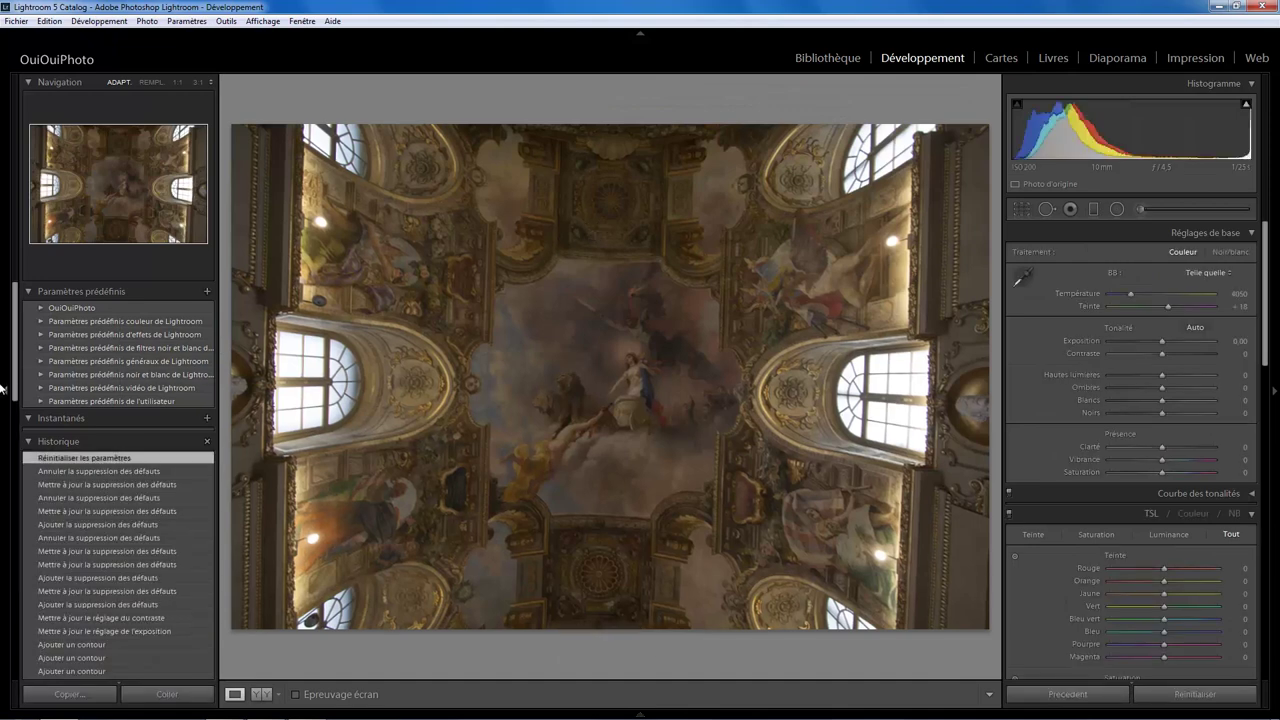
left_click(6, 391)
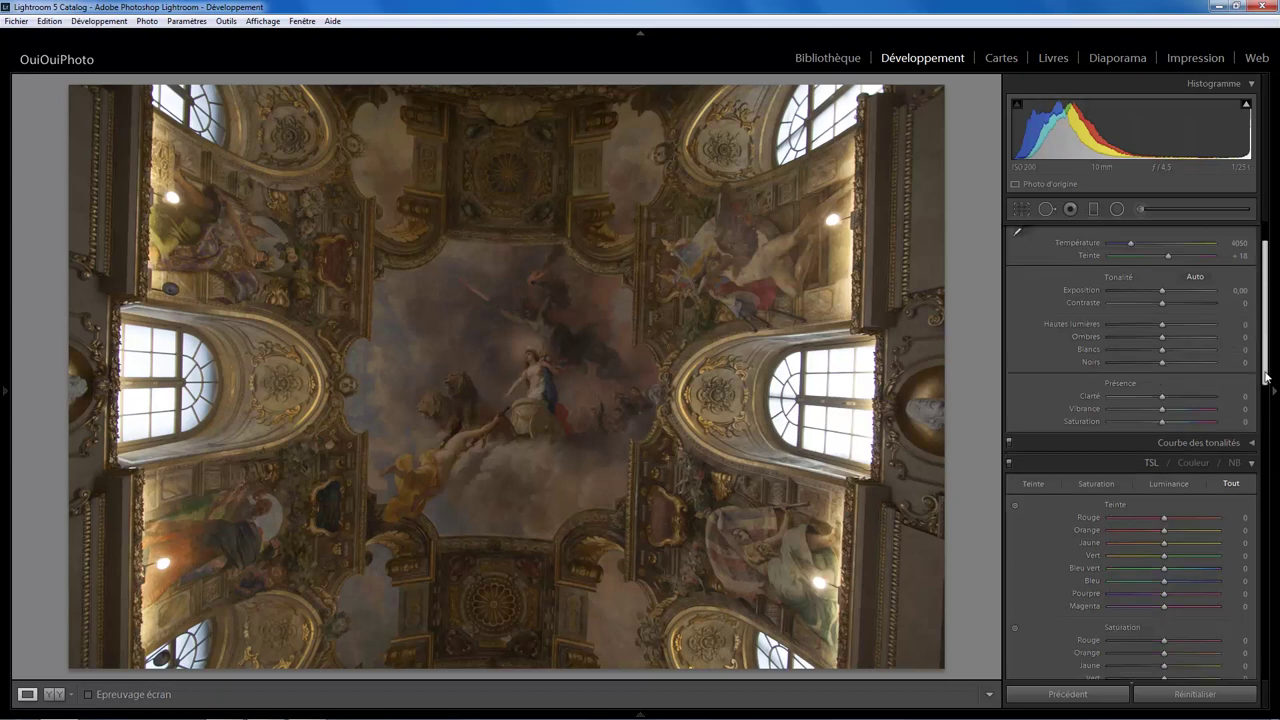
left_click_drag(1267, 340, 1271, 608)
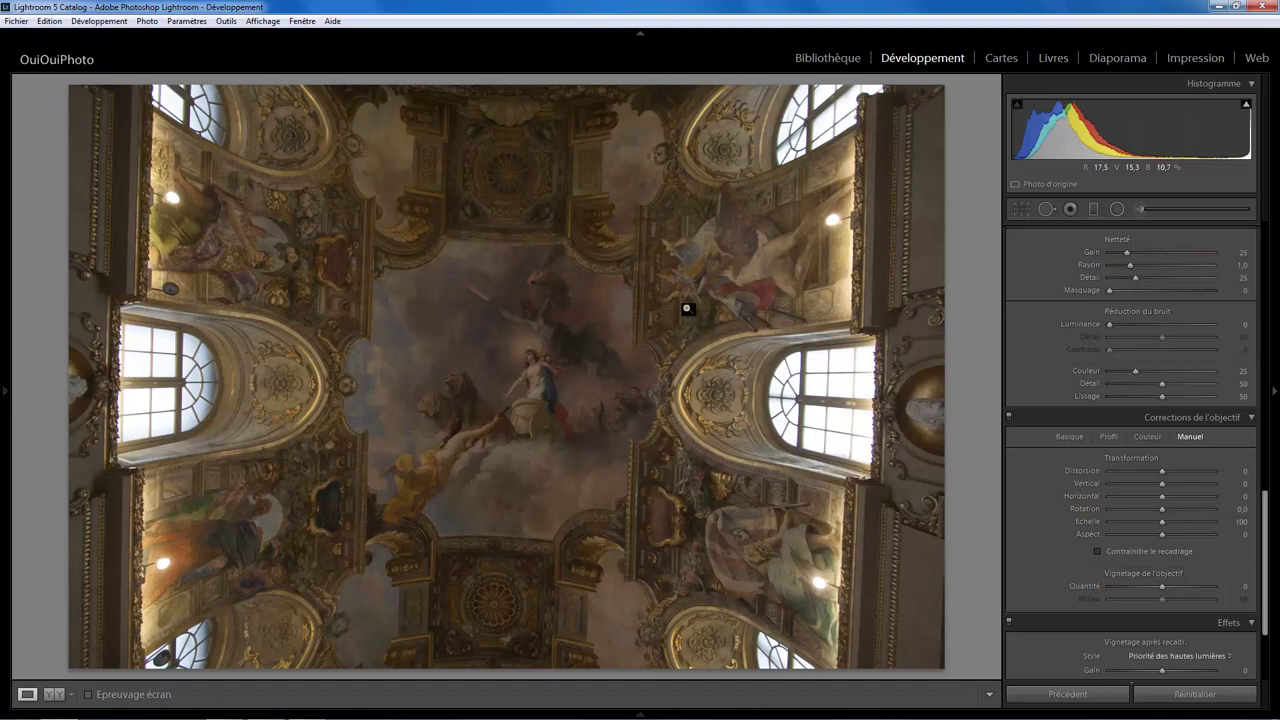
Apply Rotation −1.7 and Vertical +1, with Contraindre le recadrage cropping out white borders
left_click(1162, 498)
left_click_drag(1162, 510, 1152, 511)
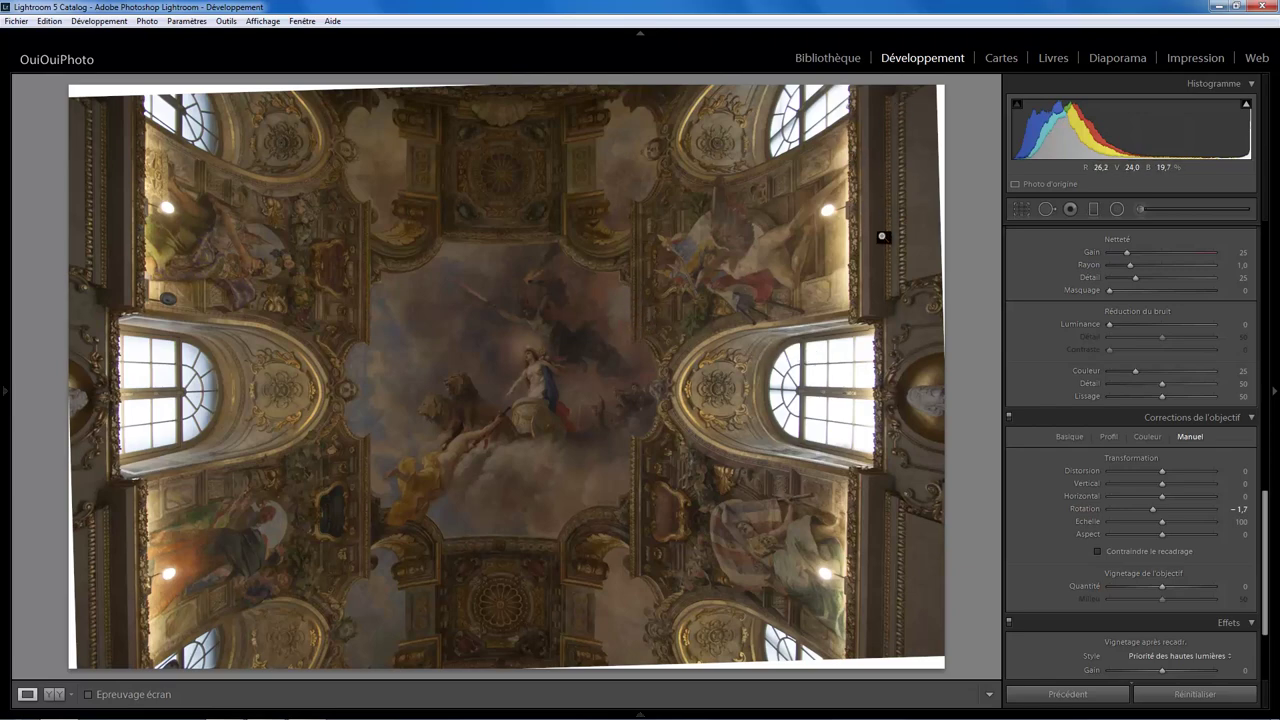
left_click(1163, 484)
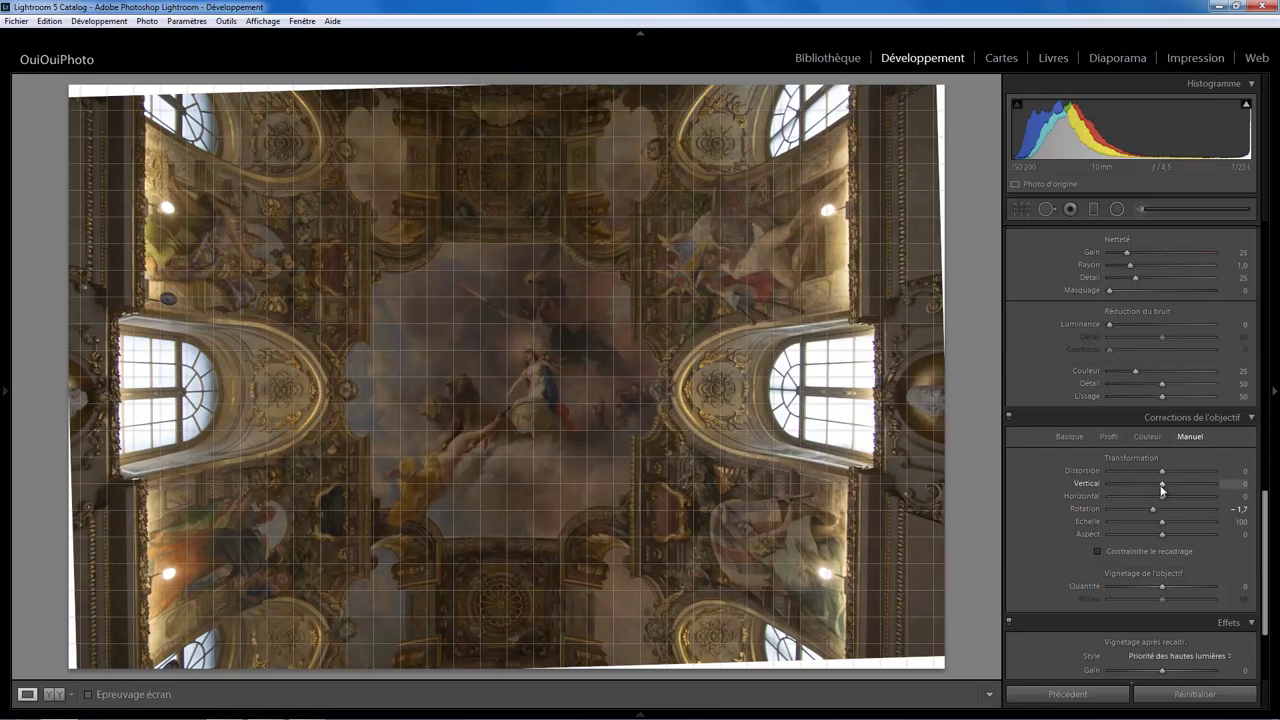
left_click_drag(1158, 483, 1163, 488)
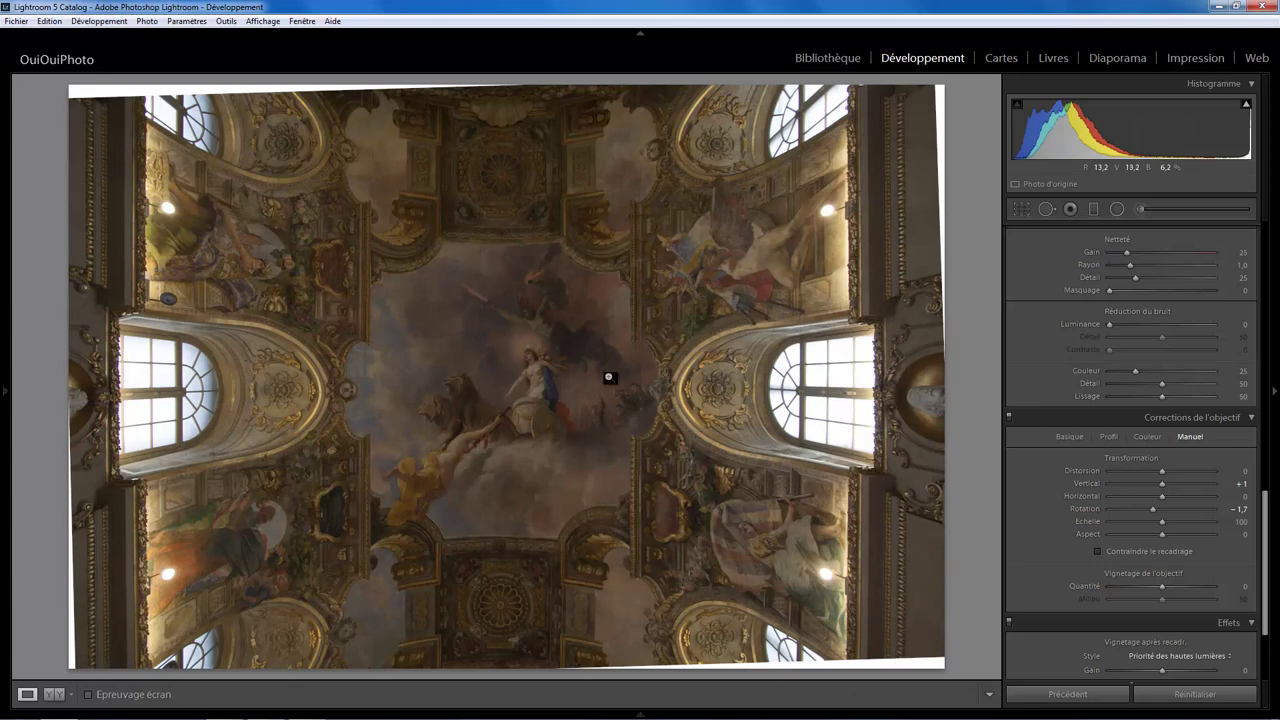
left_click(1098, 551)
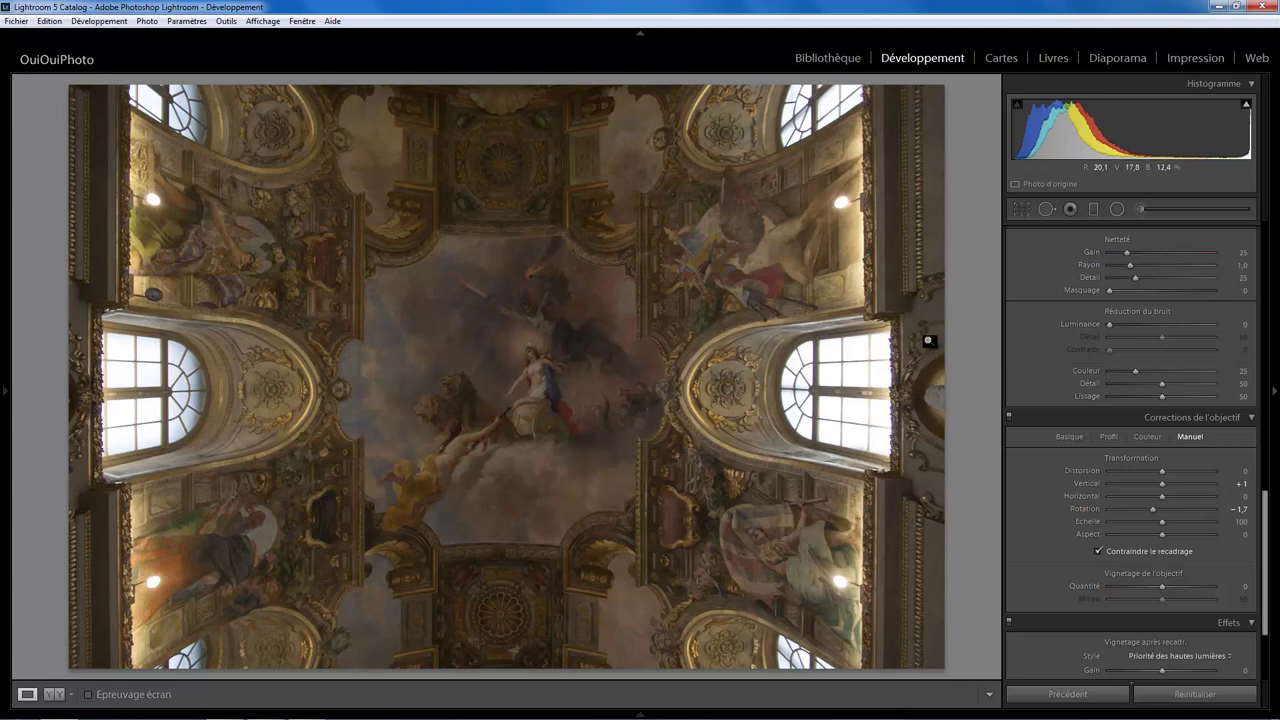
Set the Distorsion correction to +6 after briefly trying +10
left_click(1158, 471)
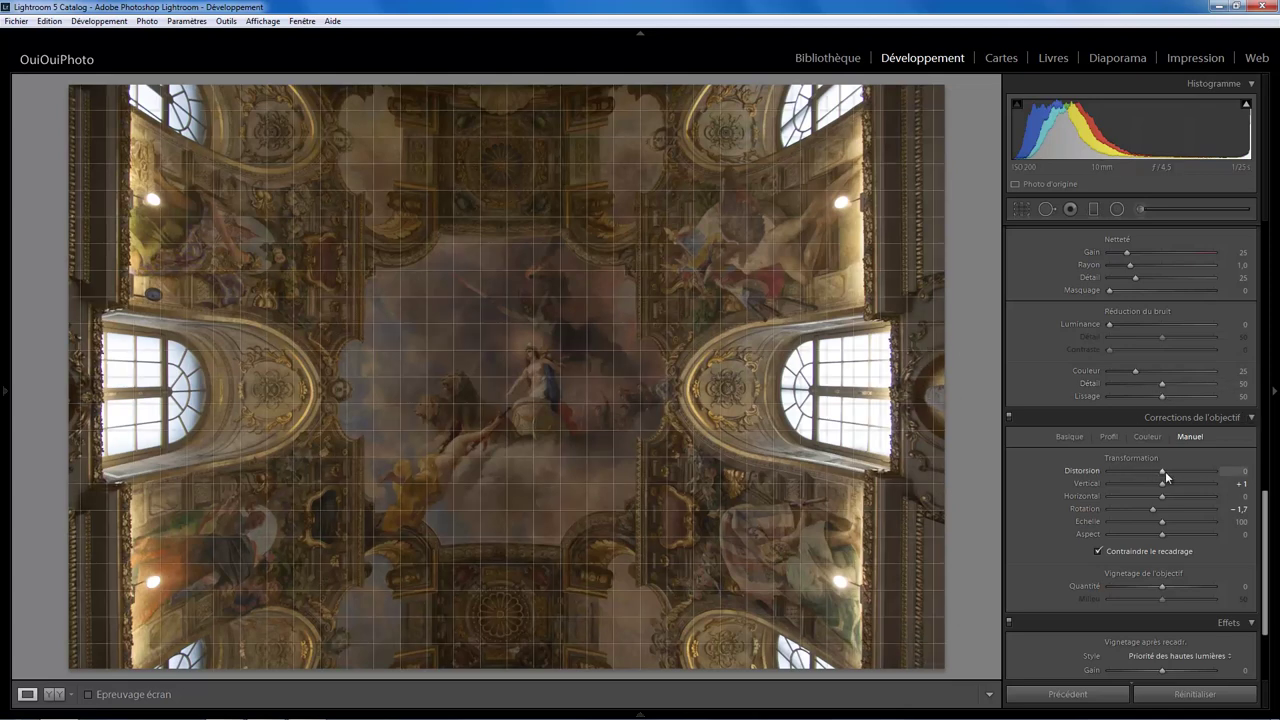
left_click_drag(1161, 476, 1168, 474)
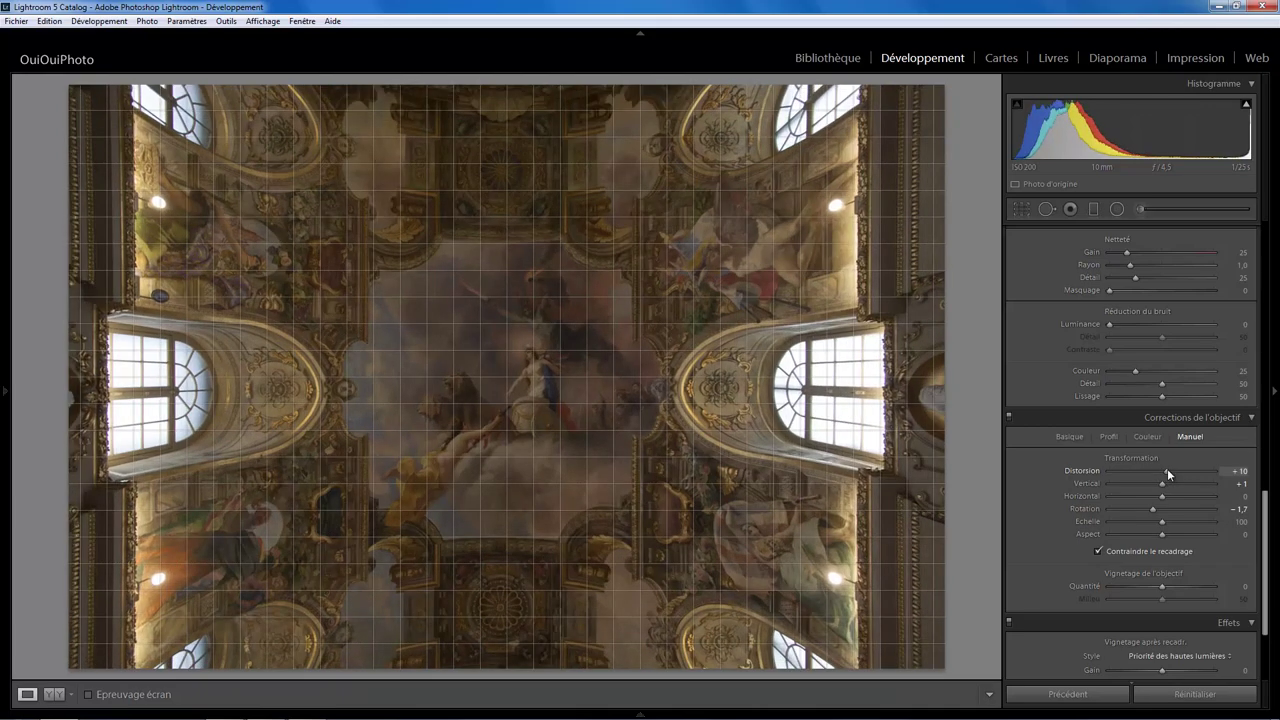
left_click_drag(1167, 468, 1165, 468)
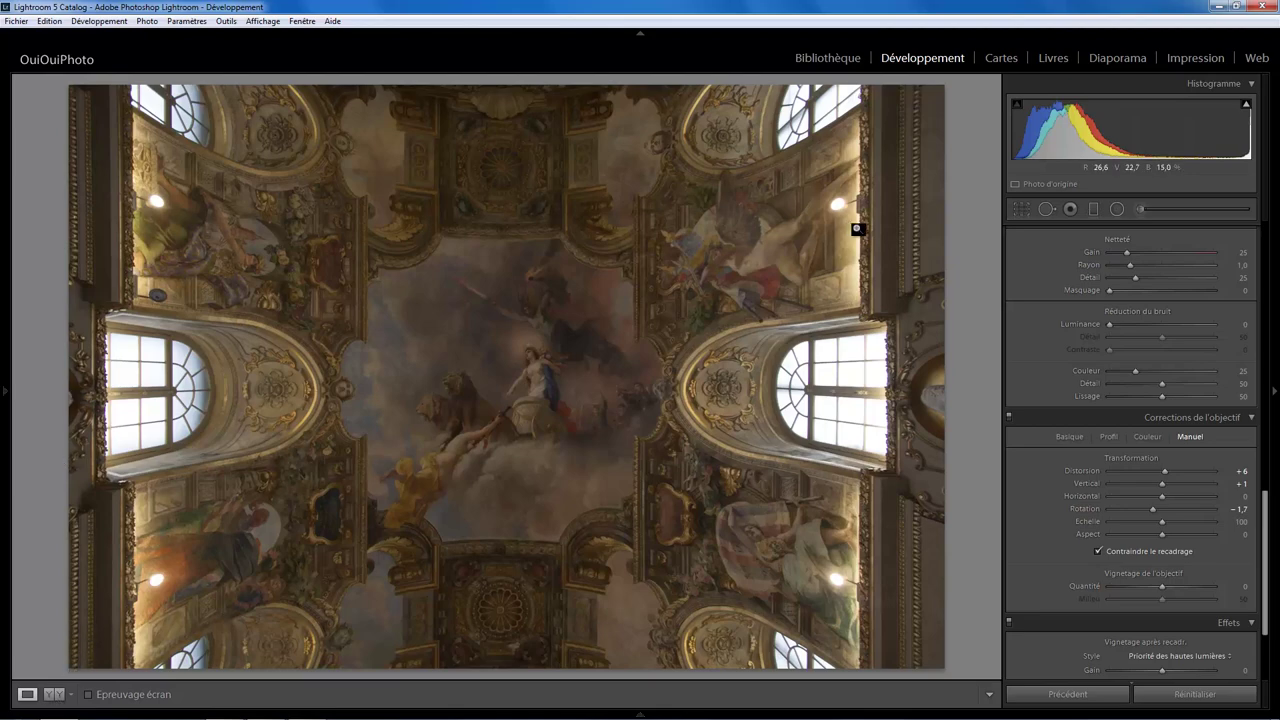
Tighten the crop from the top-right corner and re-centre the fresco in the frame
left_click(1023, 208)
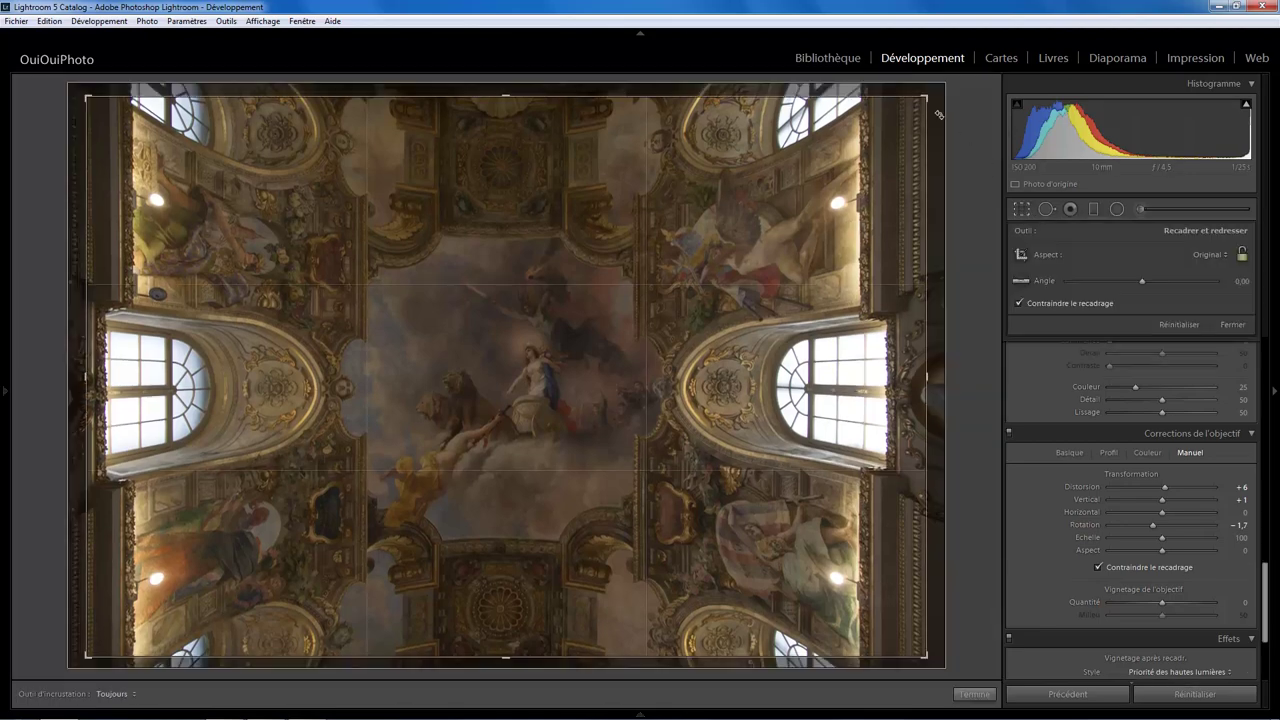
left_click_drag(923, 97, 912, 115)
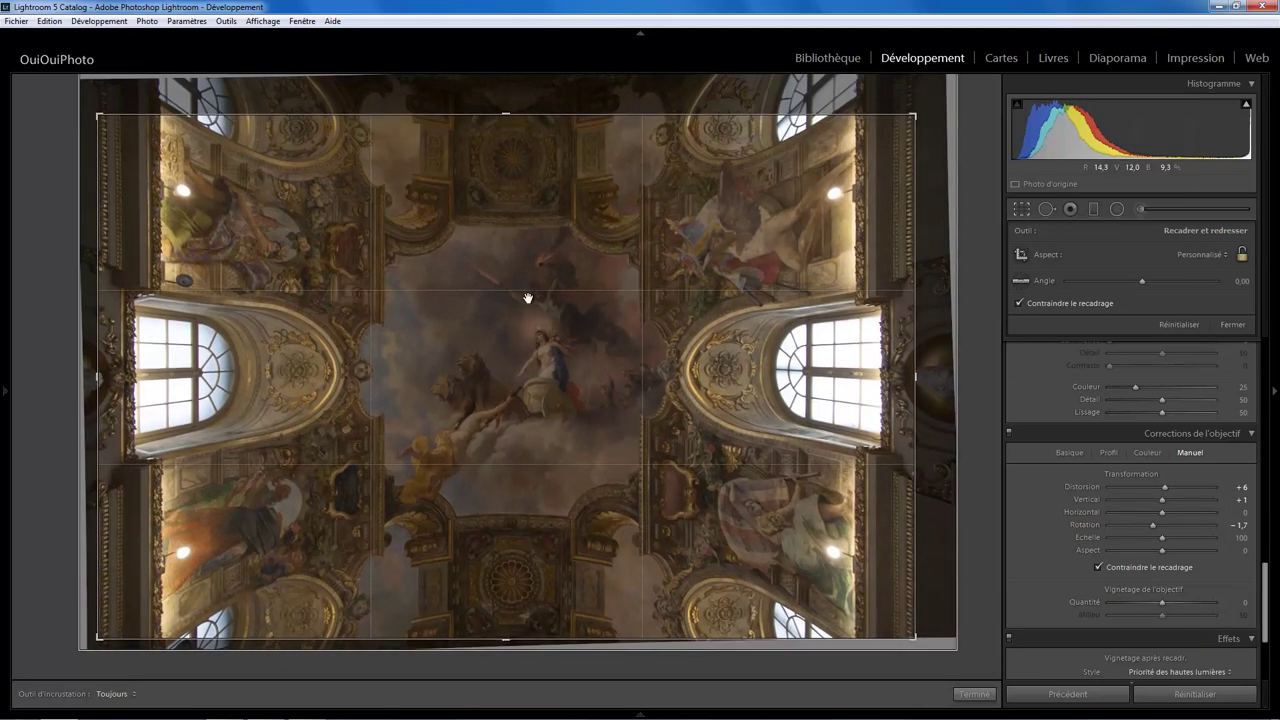
left_click_drag(528, 306, 528, 312)
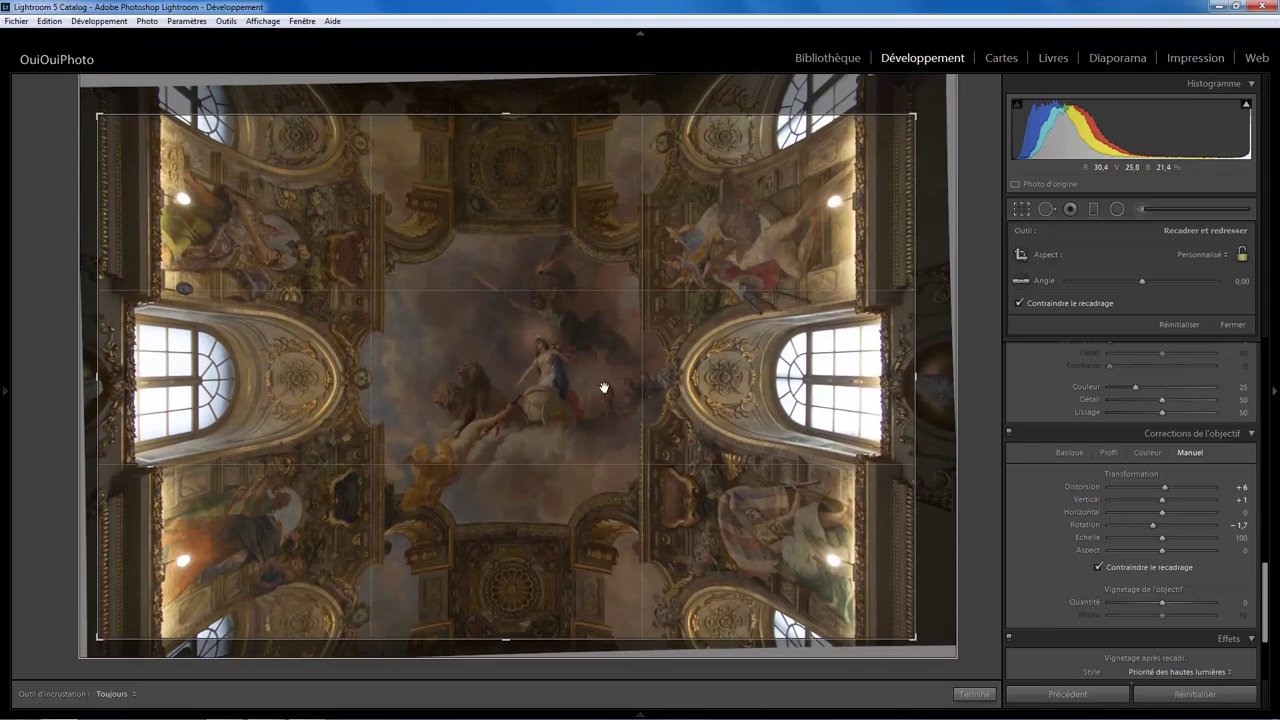
left_click_drag(604, 387, 536, 373)
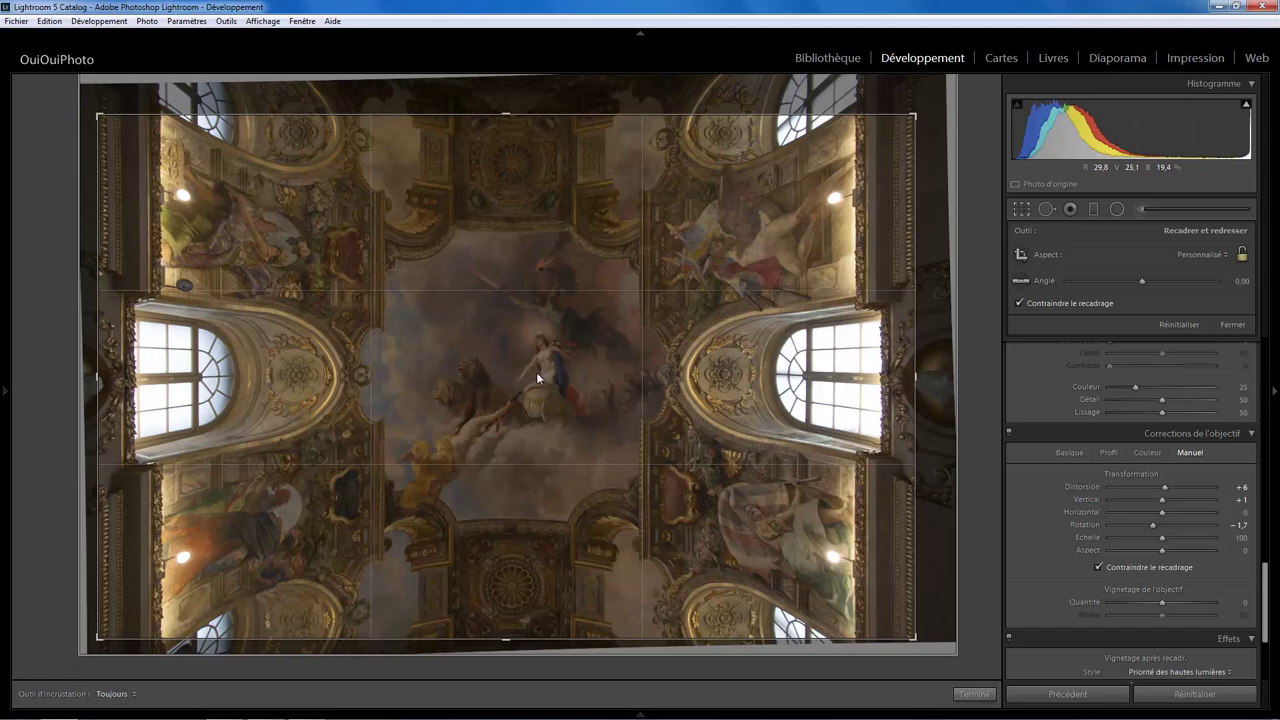
left_click(975, 694)
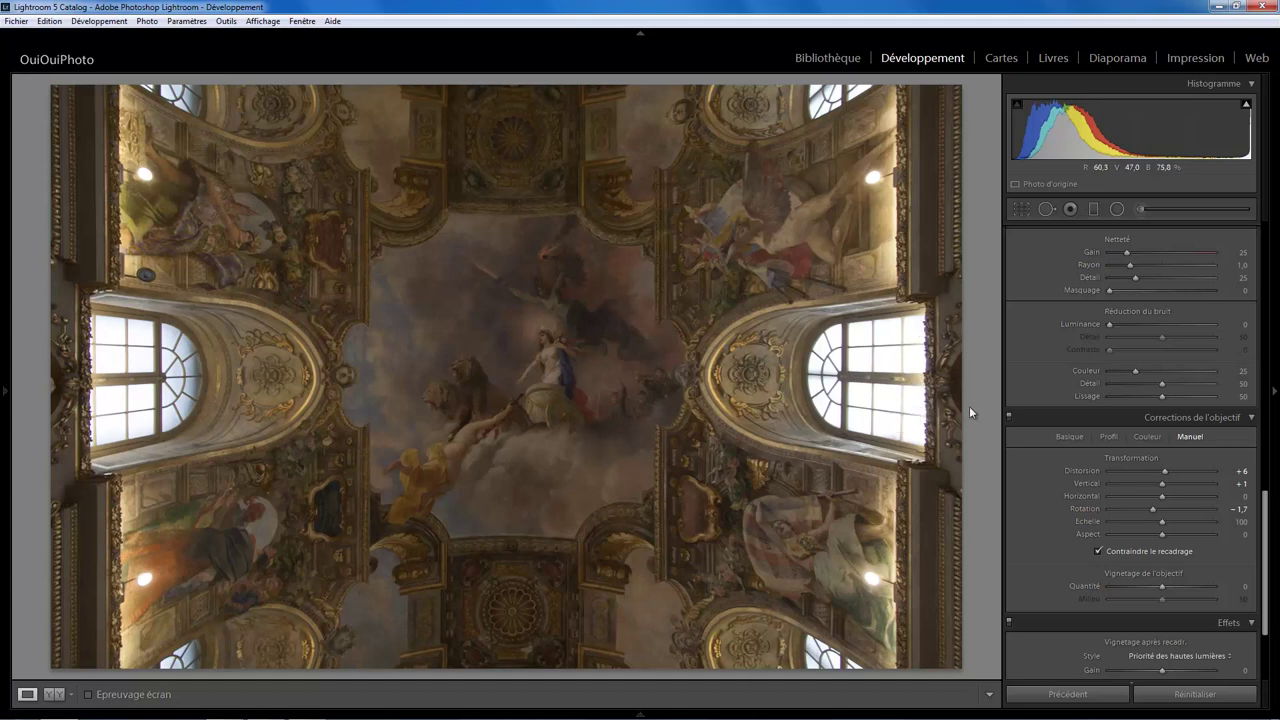
Set highlights −64, shadows +41 and contrast +12, then select the radial filter
left_click_drag(1267, 511, 1267, 241)
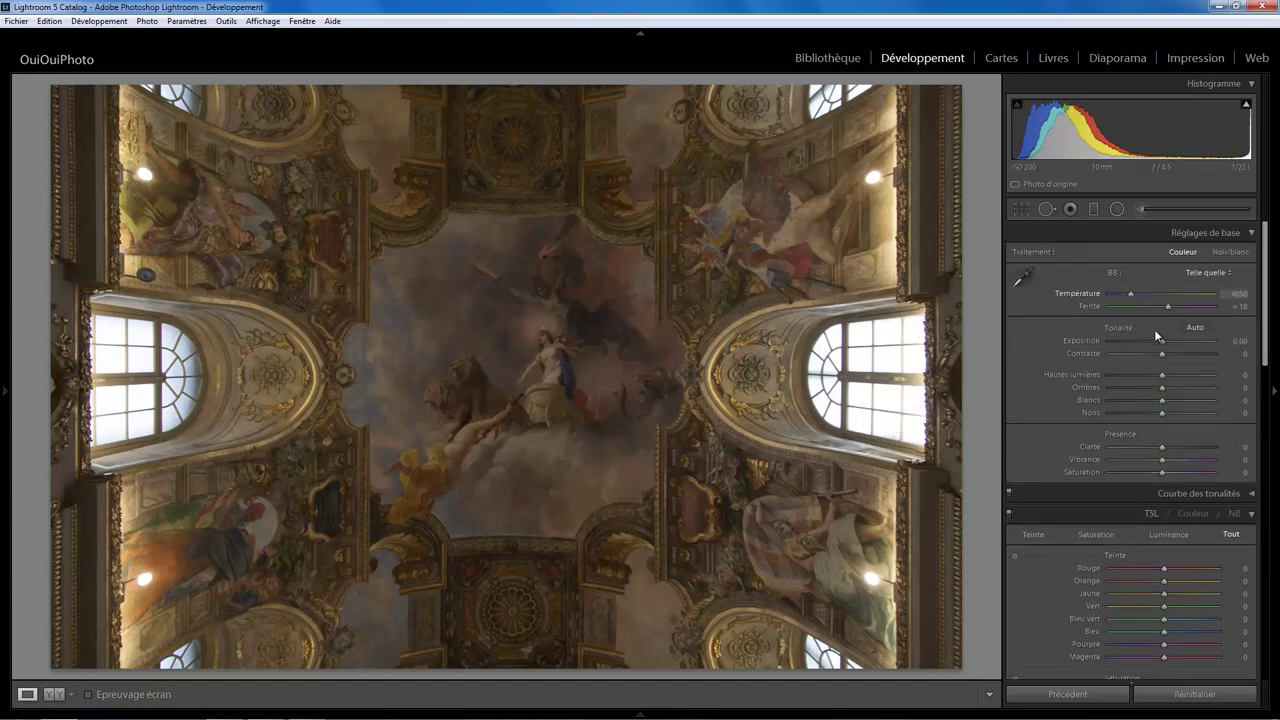
left_click_drag(1163, 374, 1131, 374)
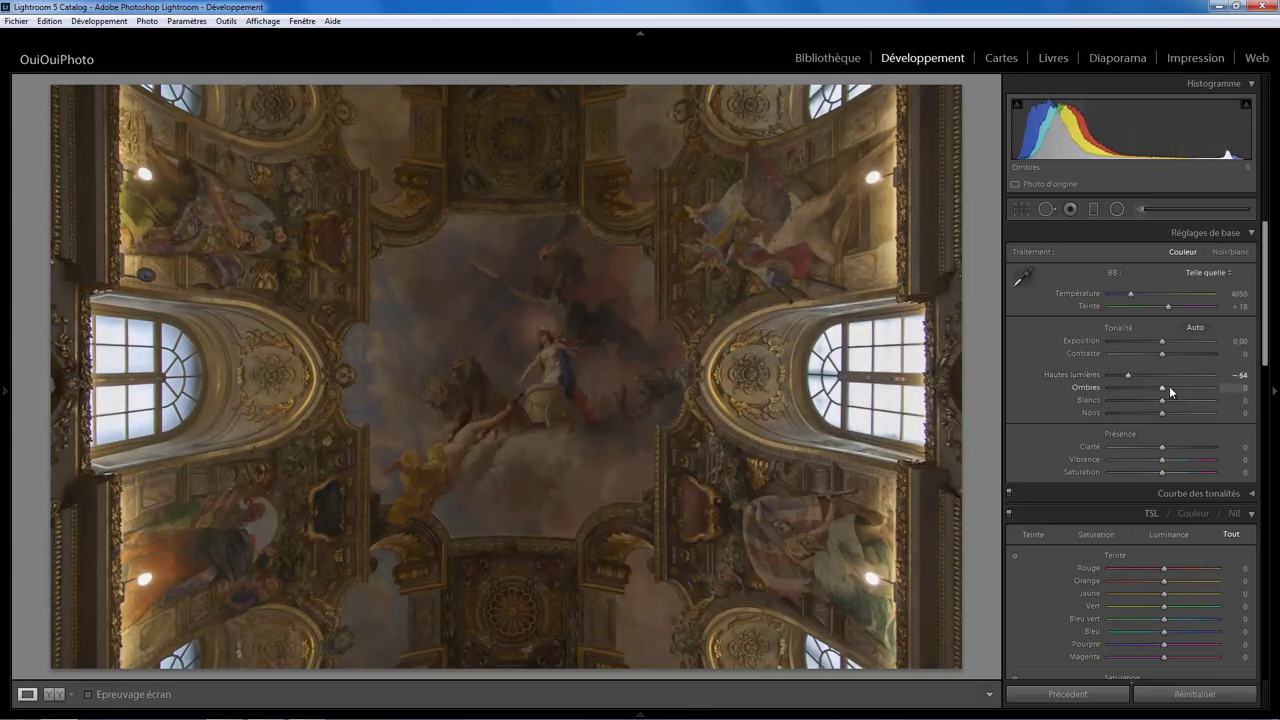
left_click_drag(1163, 389, 1183, 389)
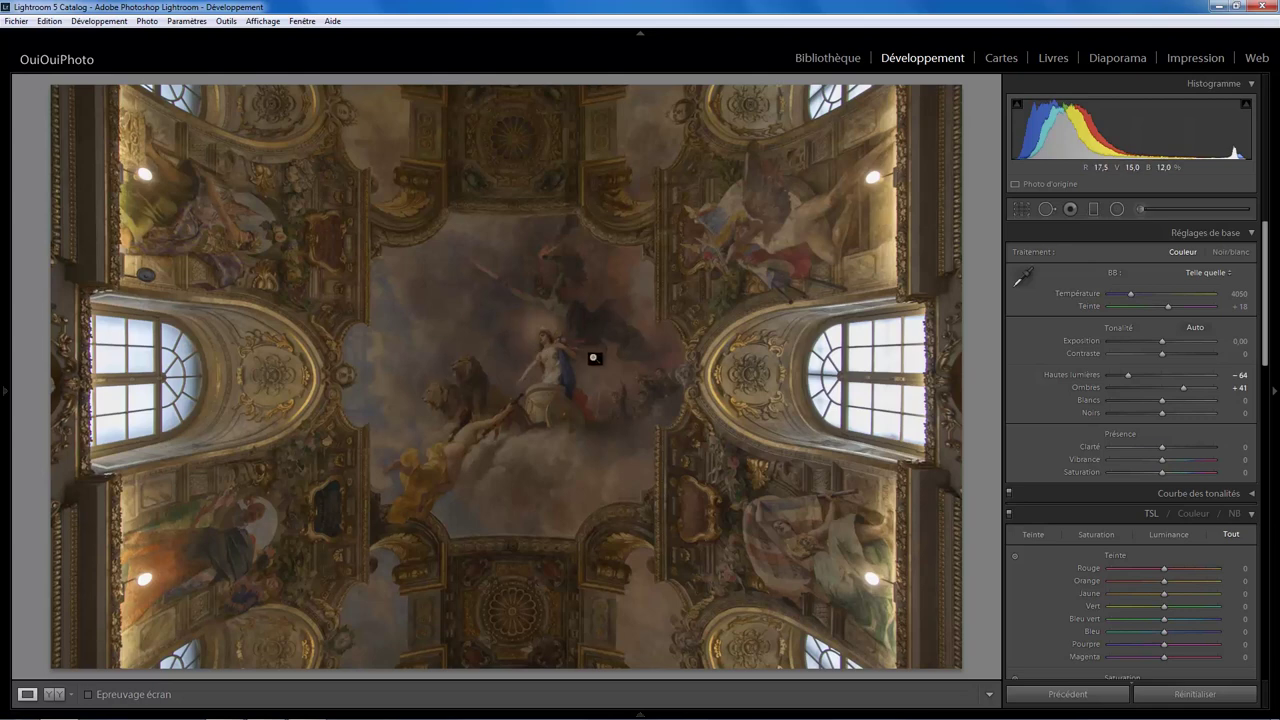
left_click_drag(1160, 353, 1166, 354)
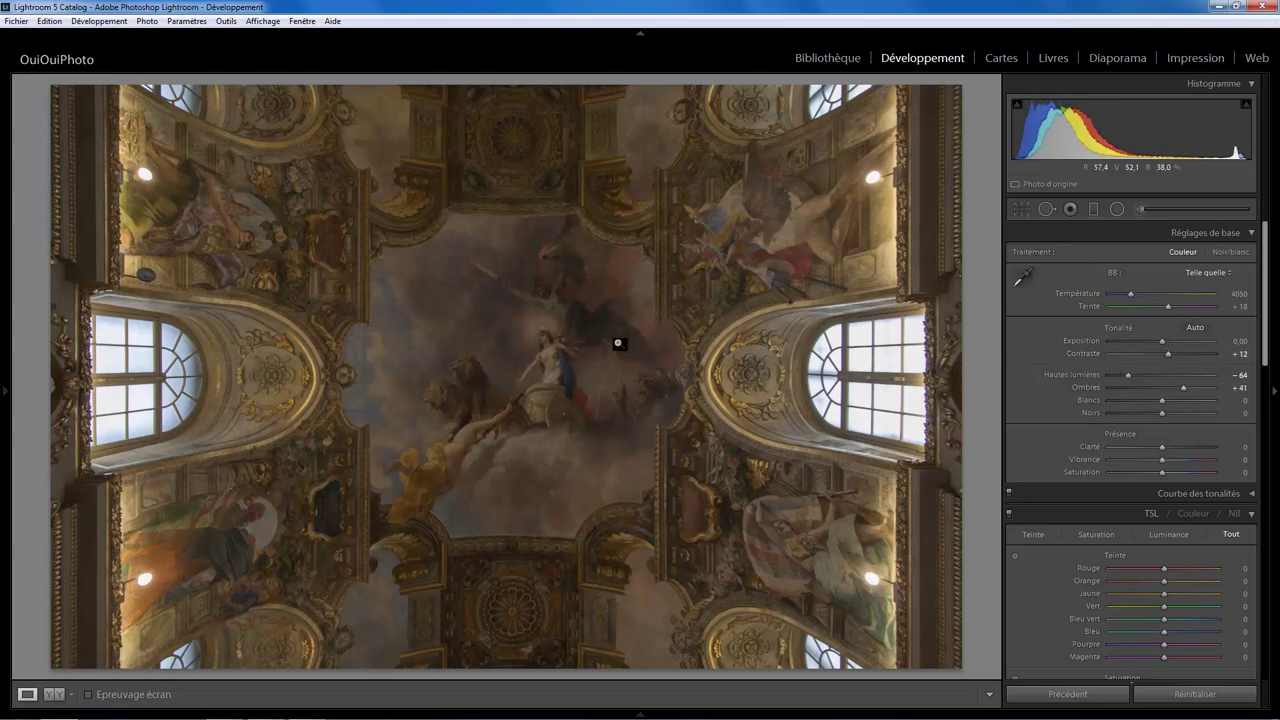
left_click(1118, 210)
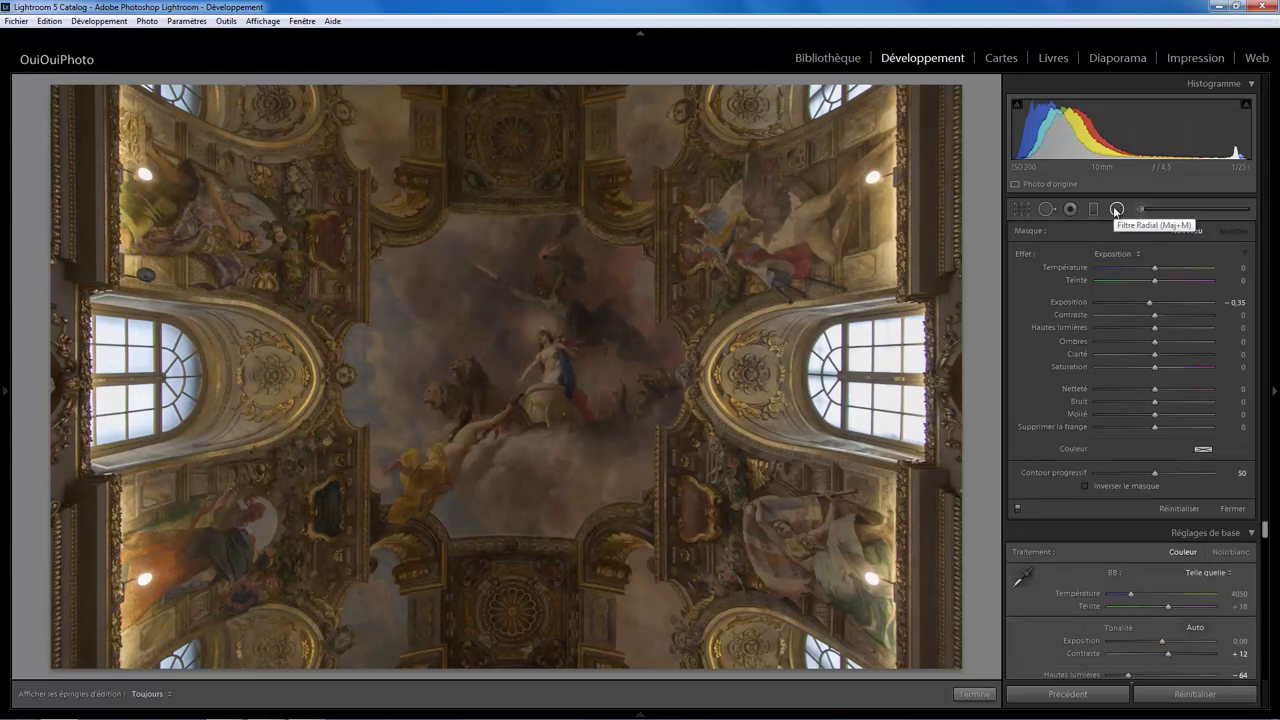
Draw a radial filter on the fresco with exposure 0.90, contrast 19 and clarity 23
mouse_move(358, 208)
left_mouse_down()
mouse_move(710, 514)
mouse_move(650, 510)
left_mouse_up()
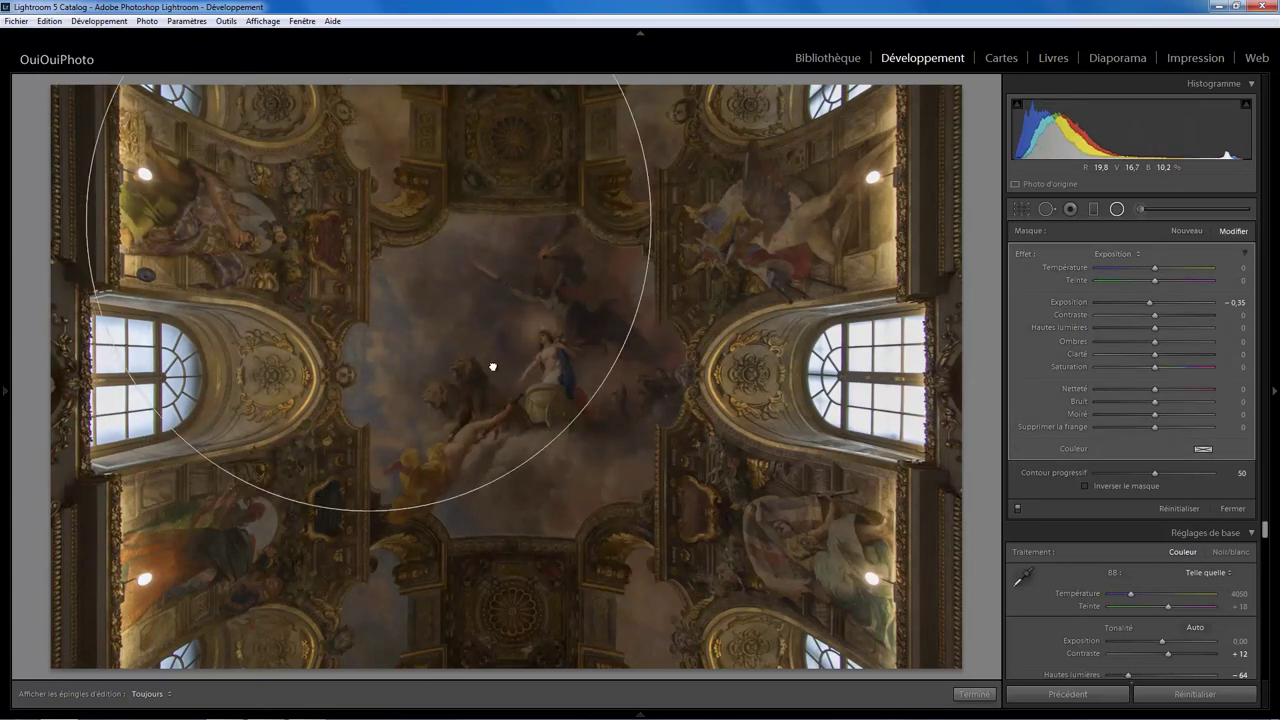
mouse_move(492, 367)
left_mouse_down()
mouse_move(528, 400)
mouse_move(514, 380)
mouse_move(526, 366)
mouse_move(524, 380)
left_mouse_up()
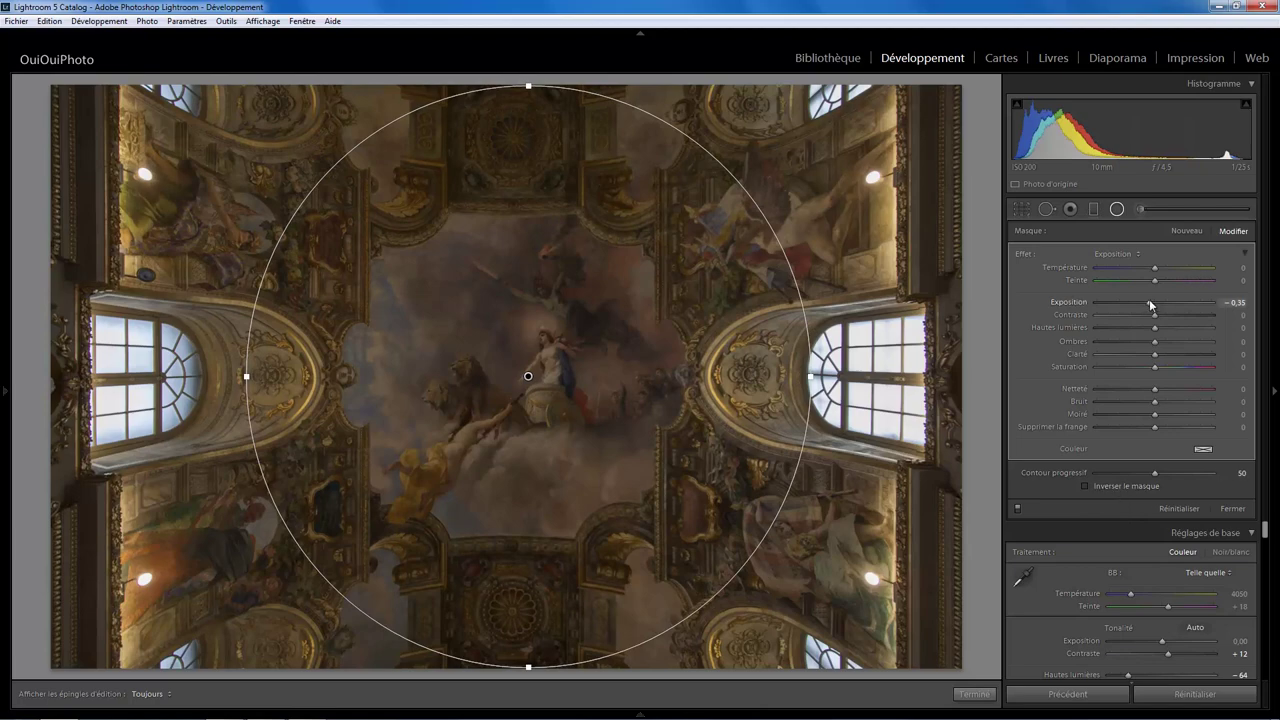
left_click_drag(1150, 304, 1162, 302)
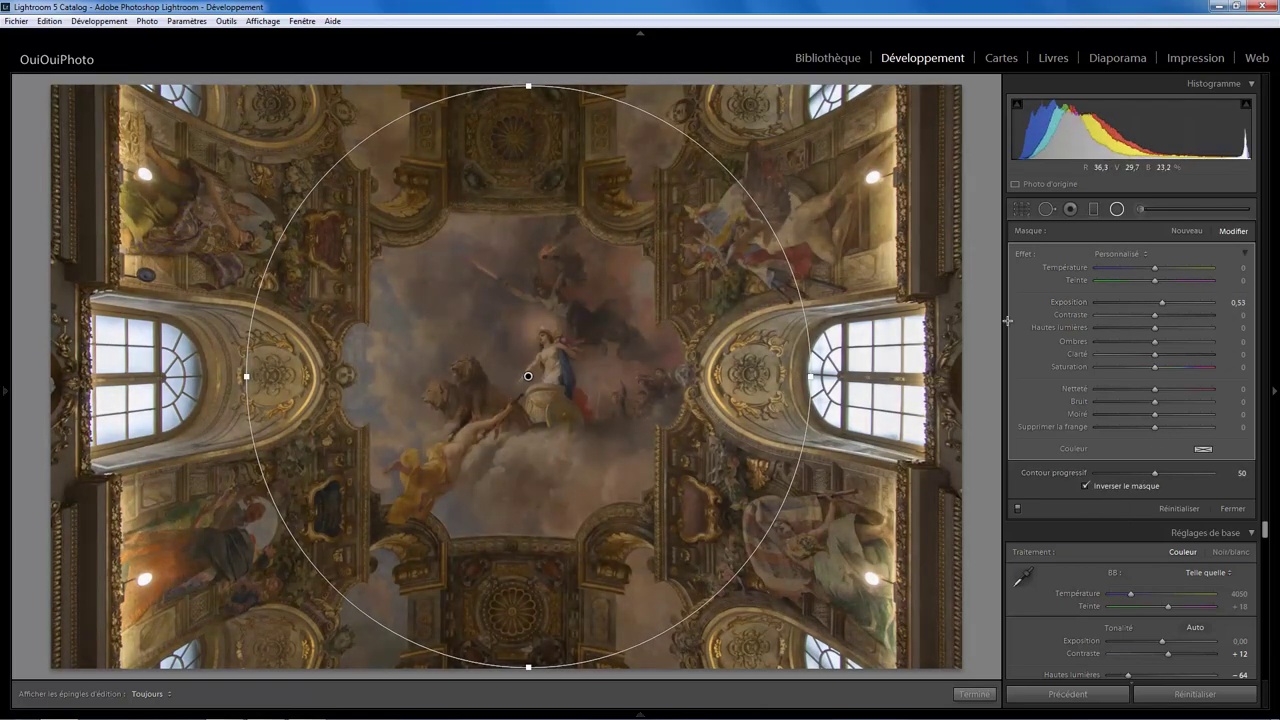
left_click_drag(1163, 303, 1166, 303)
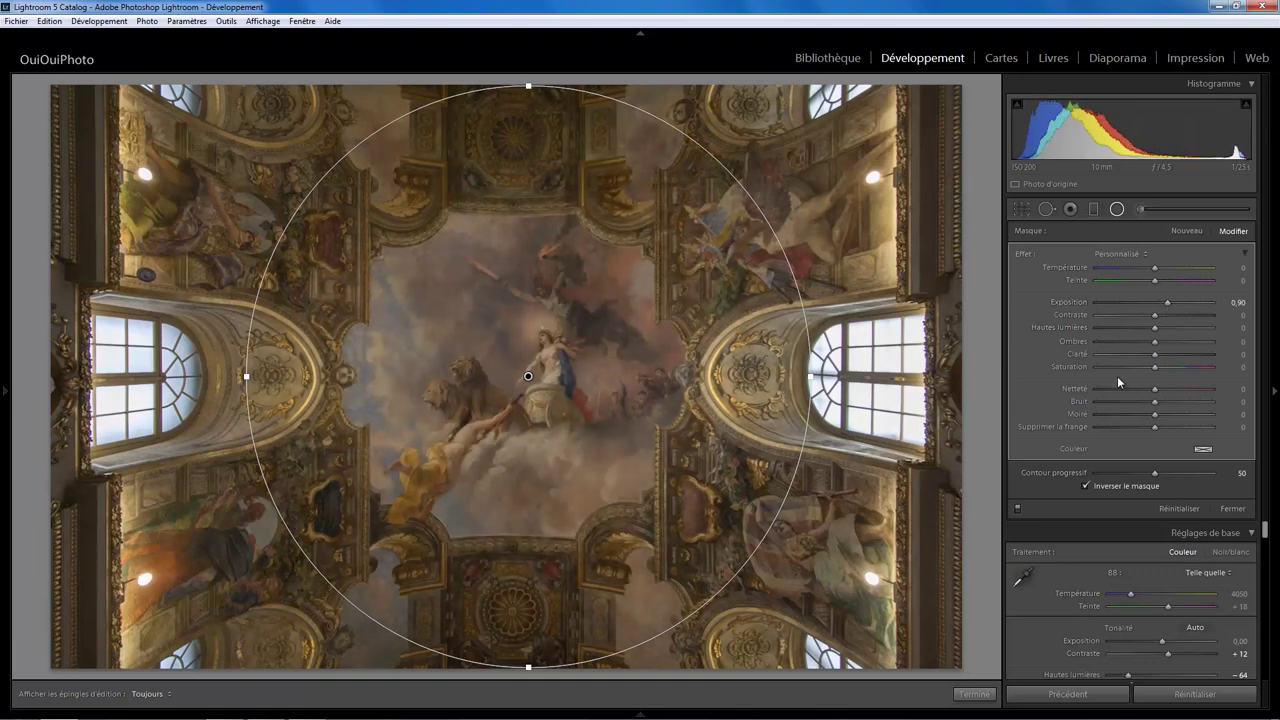
left_click_drag(1155, 320, 1164, 320)
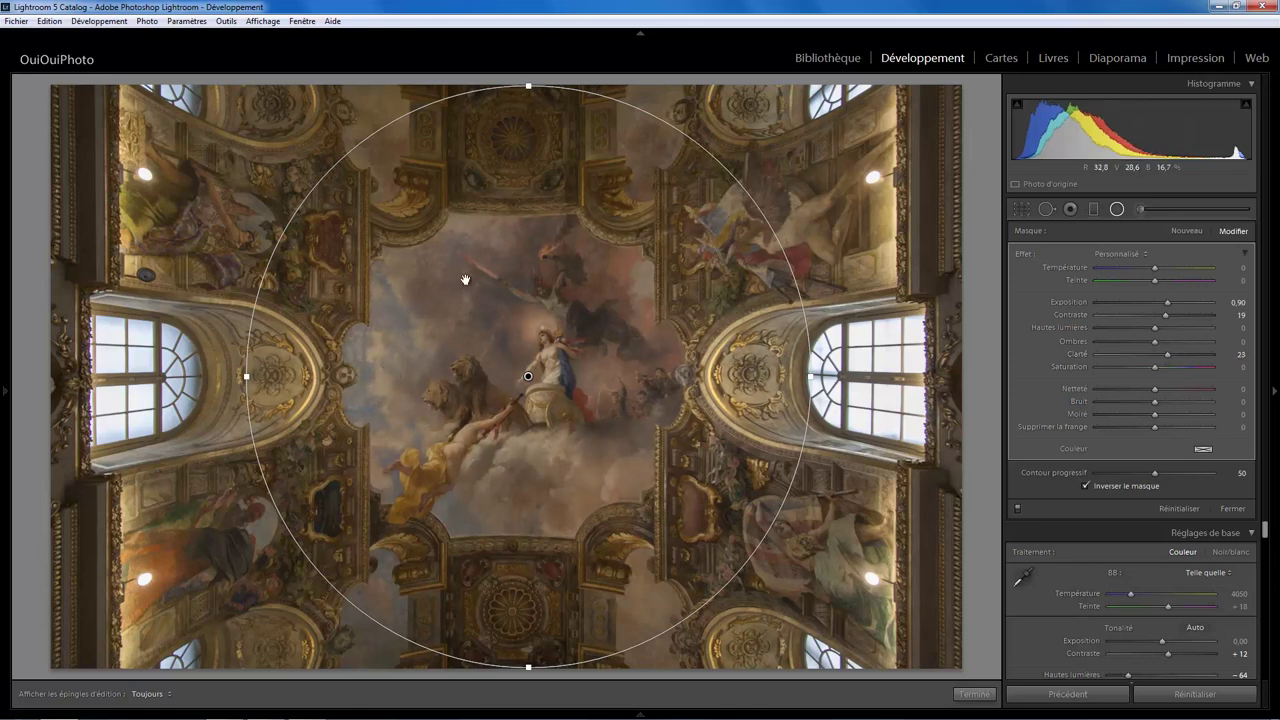
Close the radial filter and add a −15 post-crop vignette in Effets
left_click(975, 694)
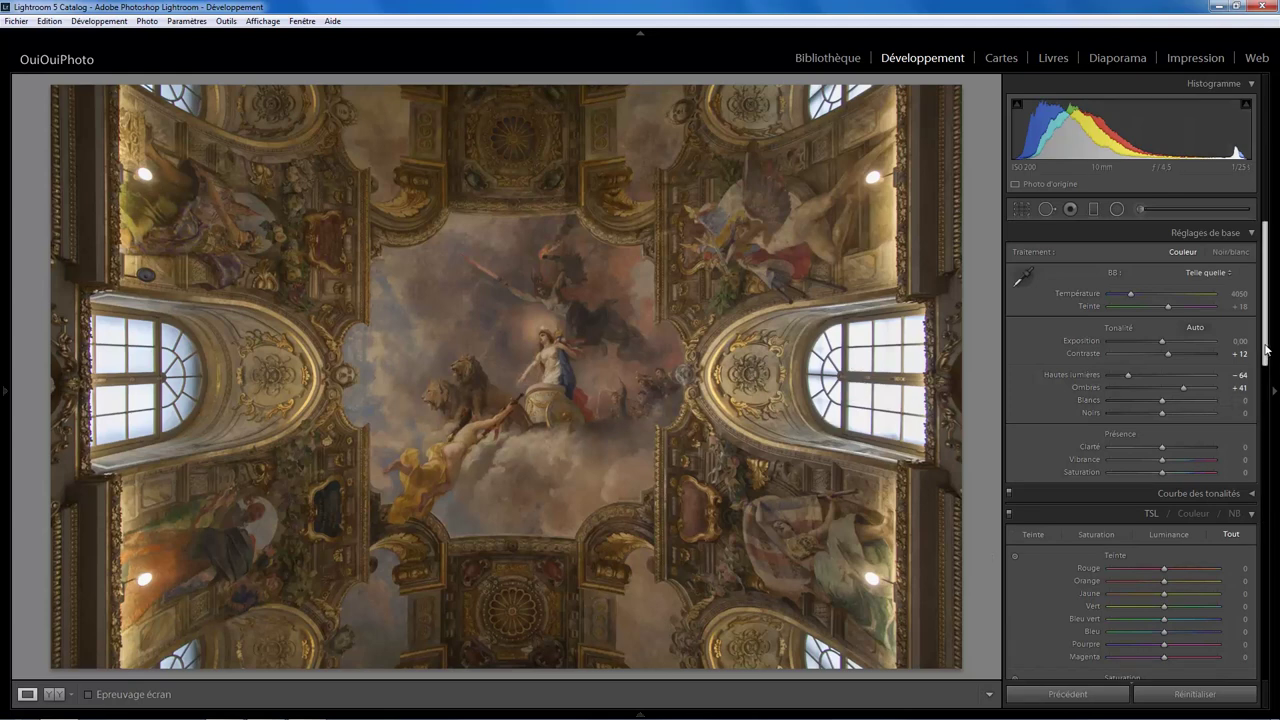
left_click_drag(1266, 349, 1265, 648)
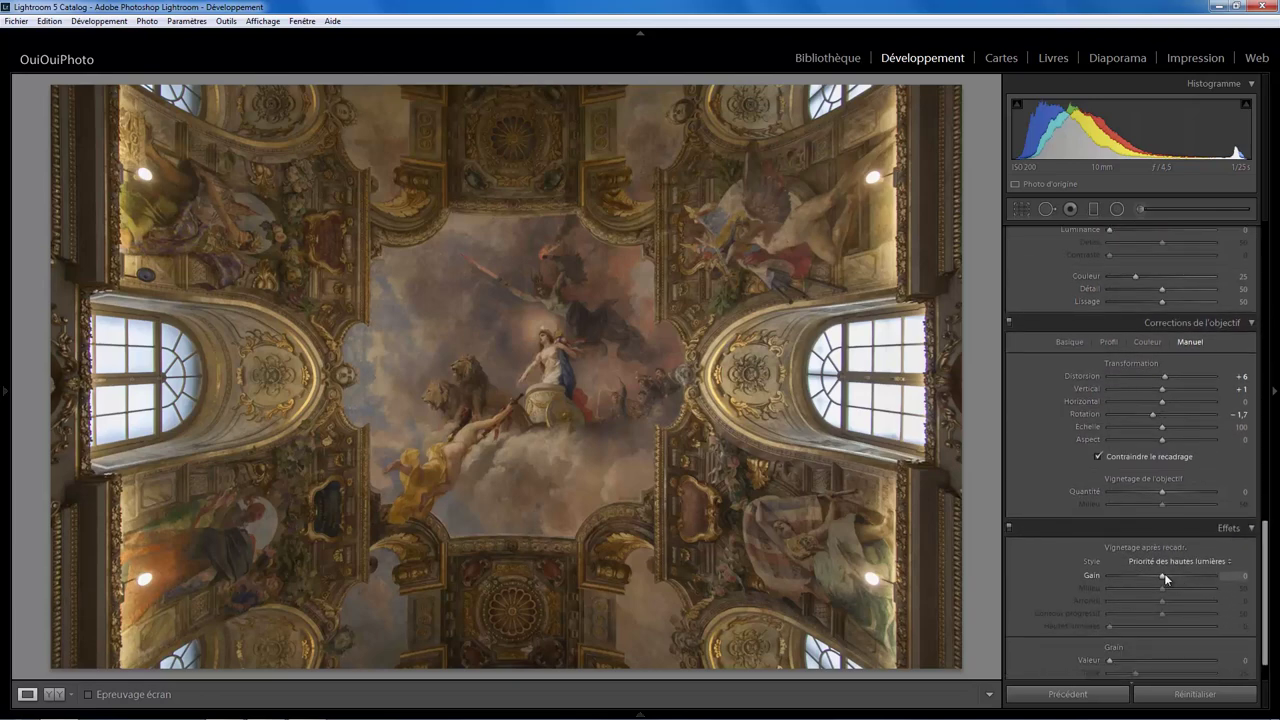
left_click_drag(1162, 575, 1154, 579)
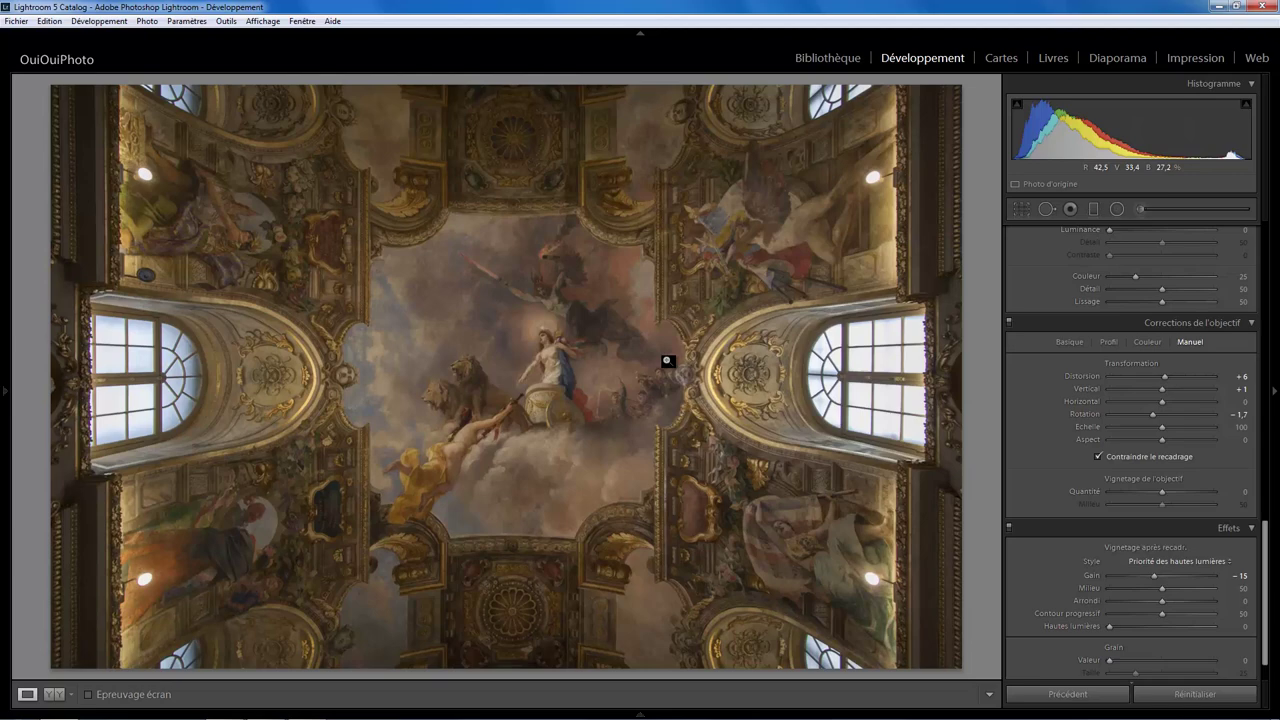
Set HSL luminance to Jaune +41, Orange +23 and Rouge +50
scroll(1273, 521, "up", 3)
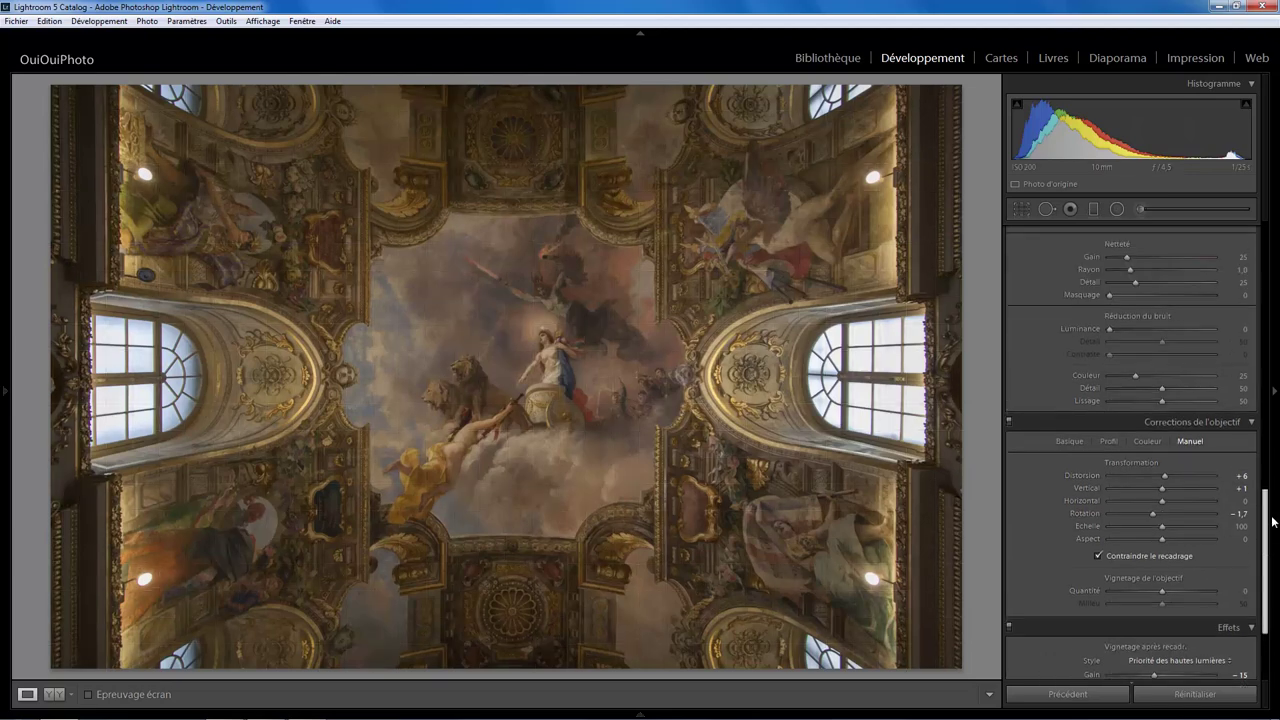
left_click_drag(1273, 521, 1263, 344)
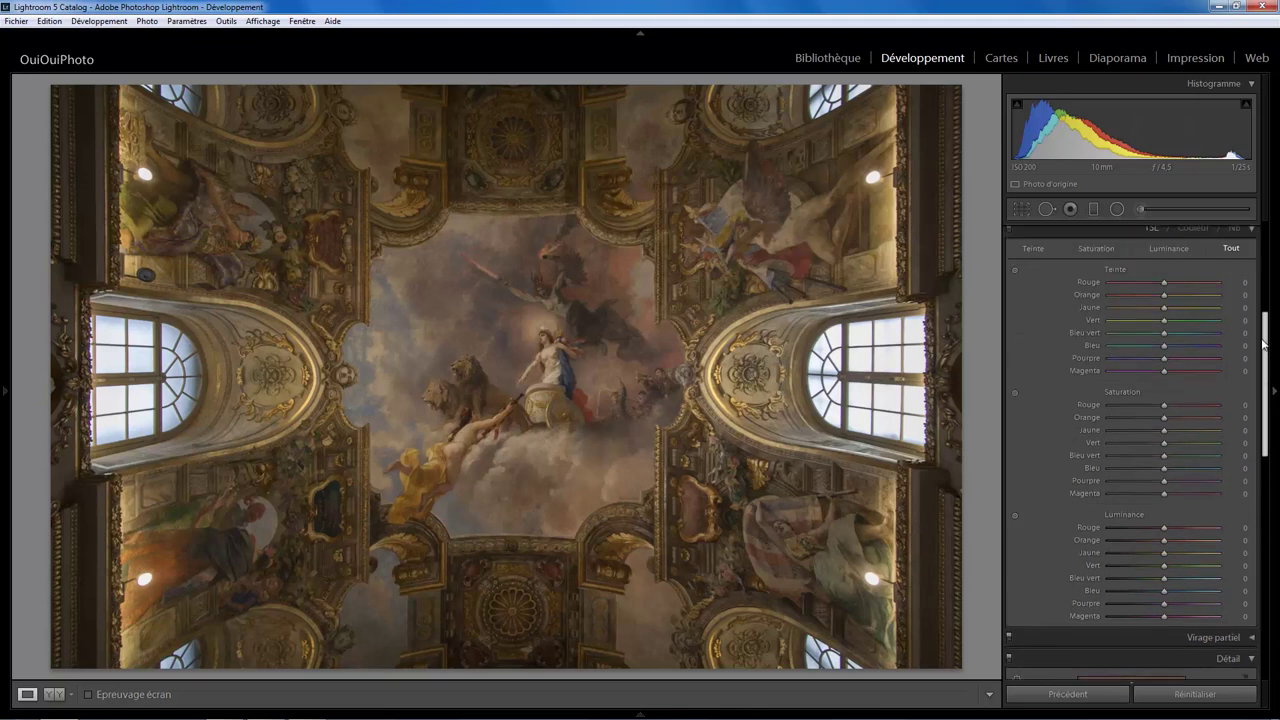
scroll(1263, 344, "up", 1)
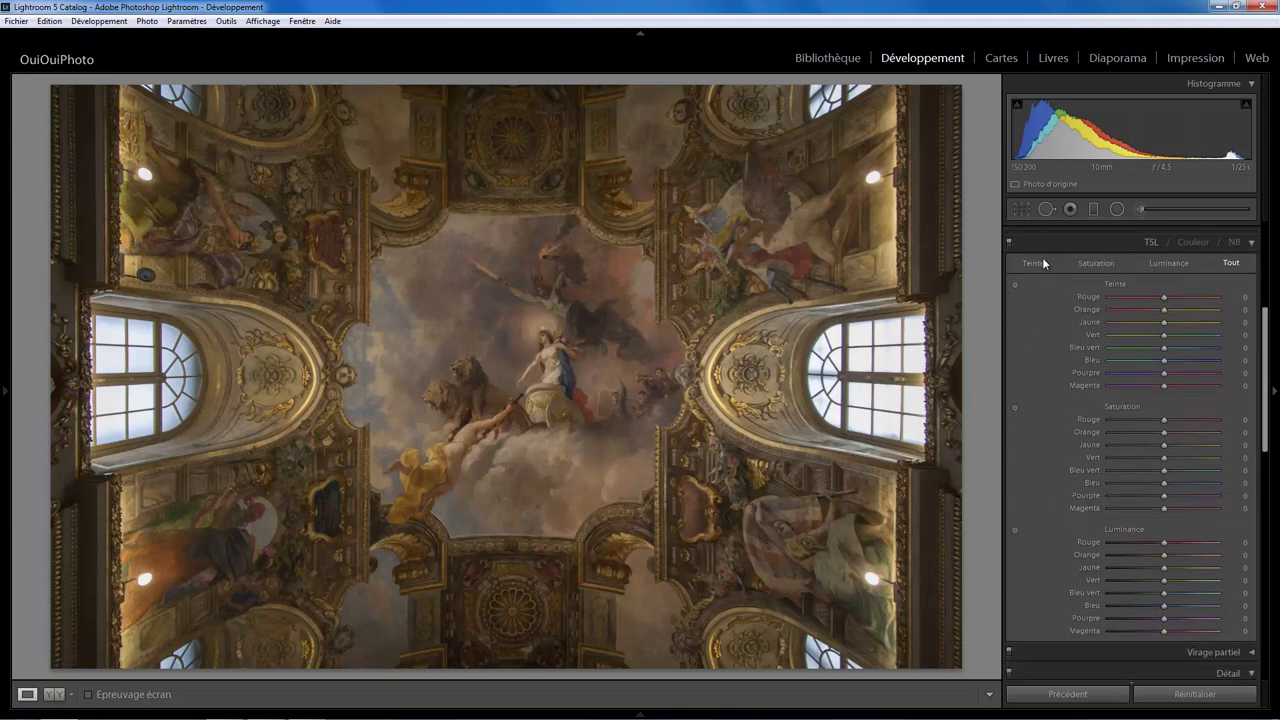
scroll(1268, 360, "down", 3)
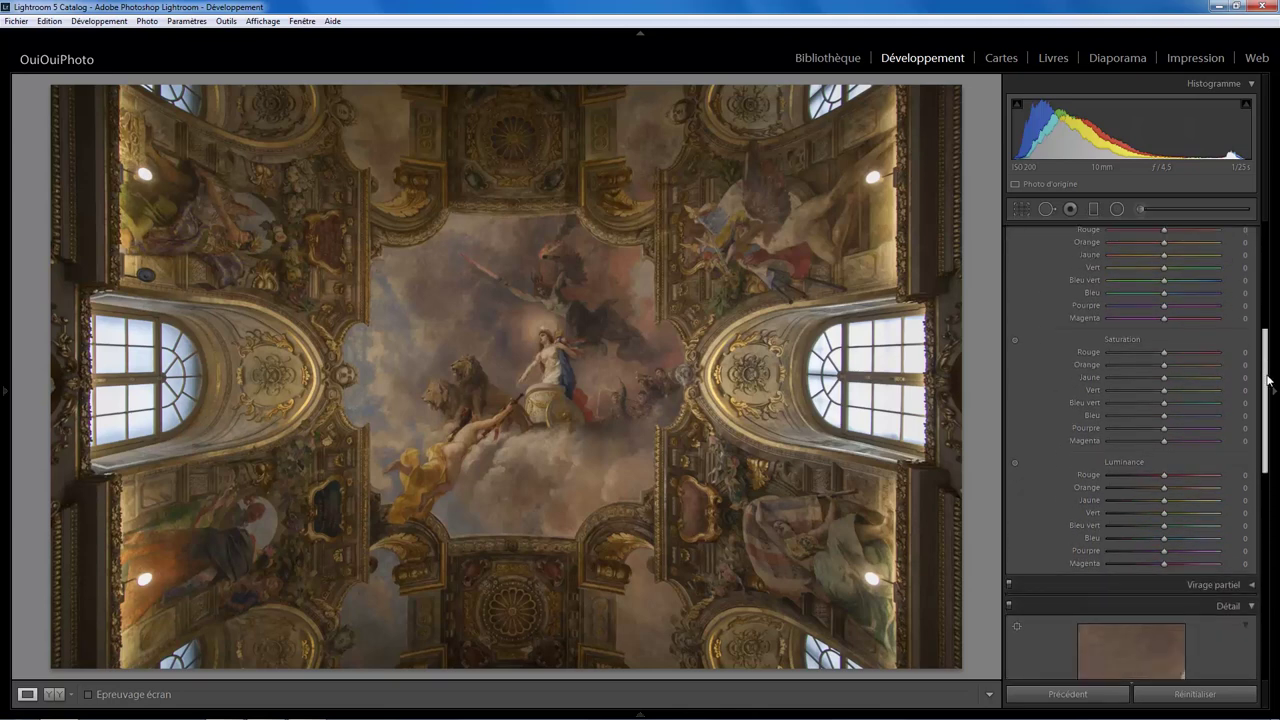
left_click_drag(1164, 489, 1166, 488)
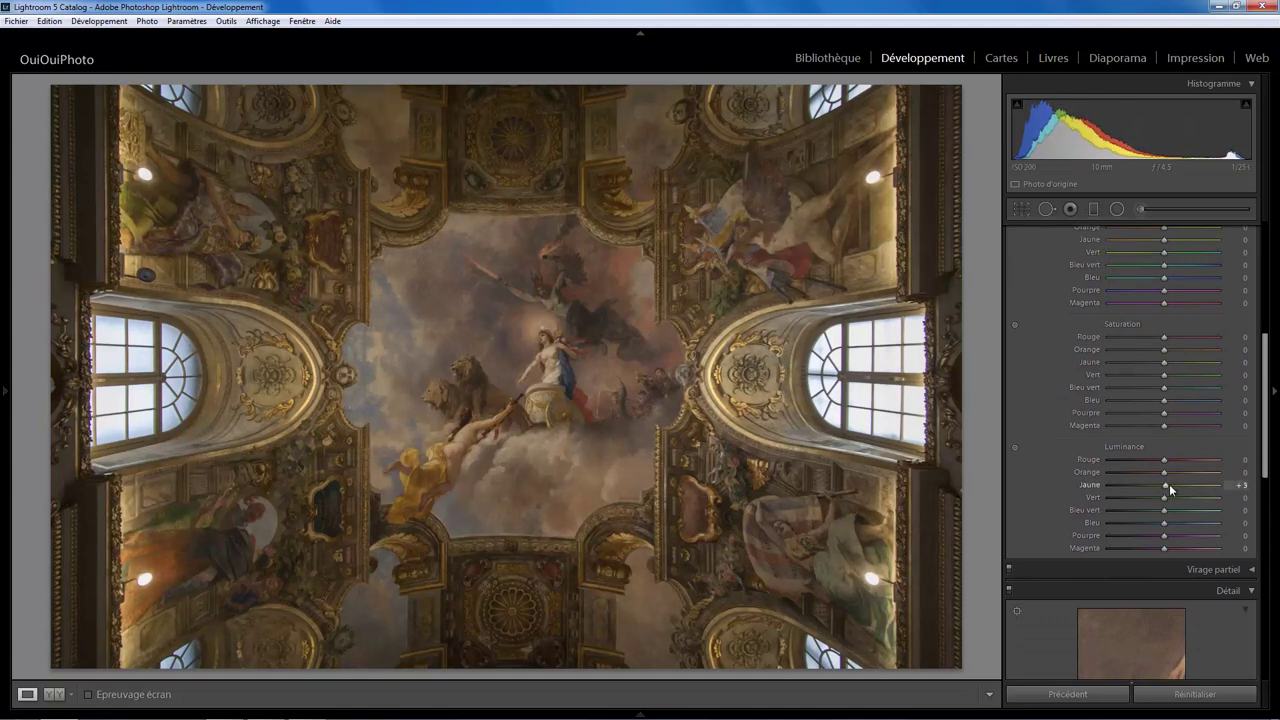
mouse_move(1166, 486)
left_mouse_down()
mouse_move(1190, 490)
mouse_move(1174, 486)
left_mouse_up()
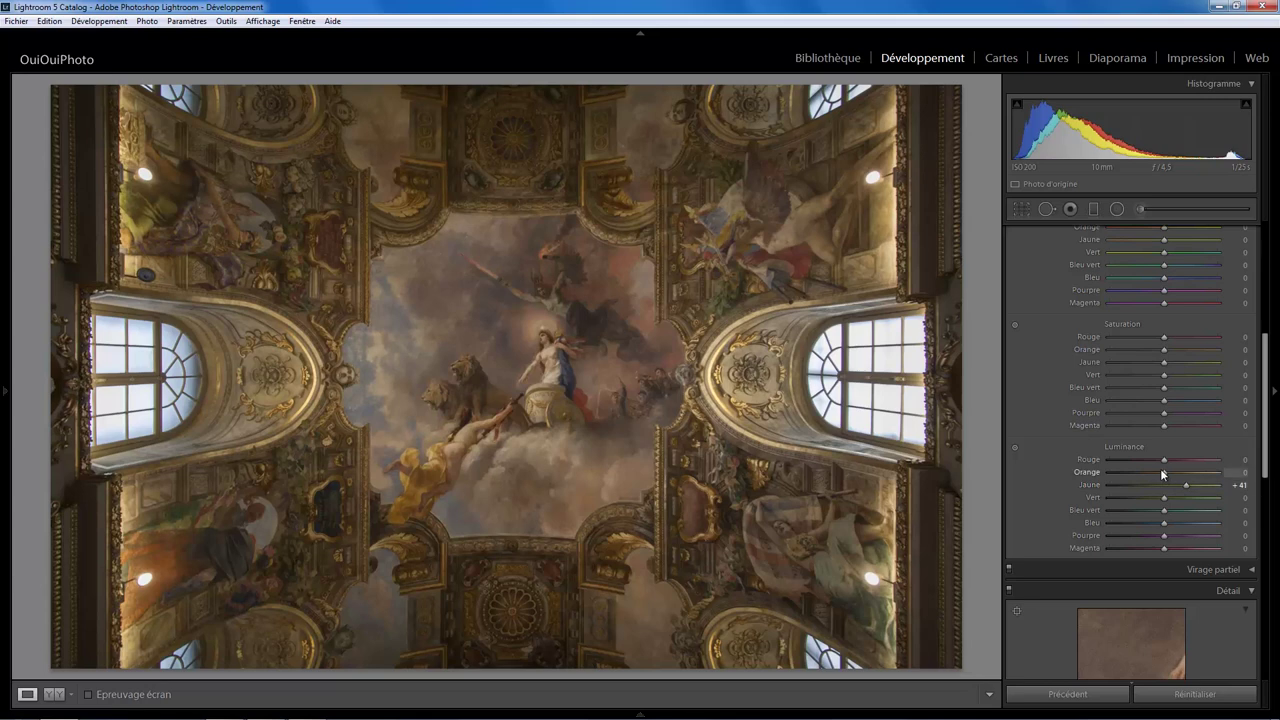
left_click_drag(1175, 472, 1179, 472)
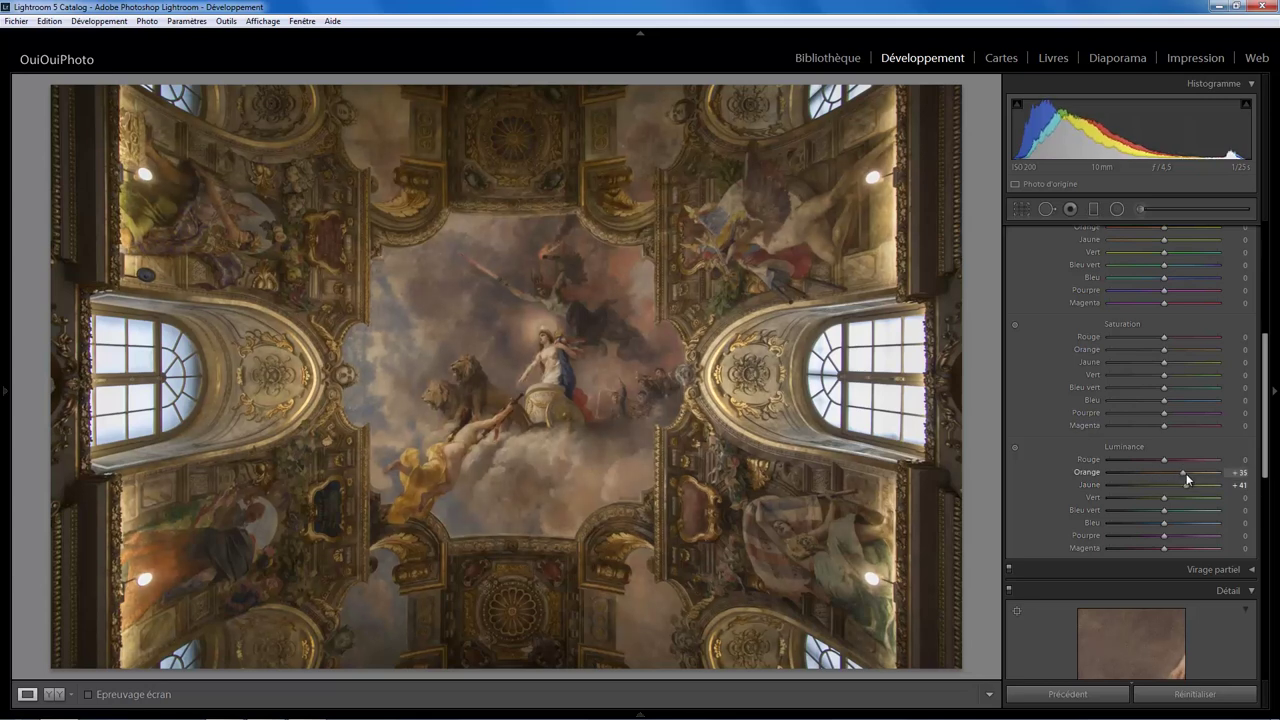
left_click_drag(1182, 473, 1178, 473)
mouse_move(1175, 461)
left_mouse_down()
mouse_move(1192, 462)
mouse_move(1146, 462)
left_mouse_up()
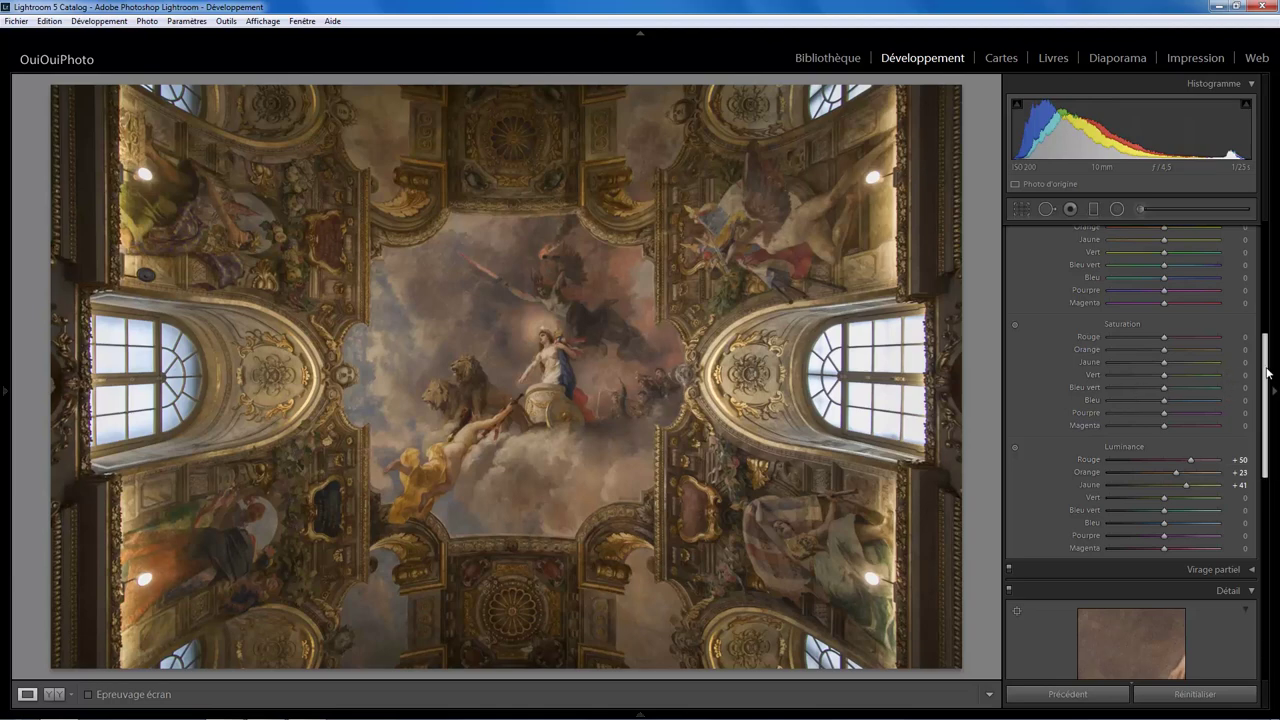
Set sharpening amount 57 and luminance noise reduction 25, checking the fresco at 1:1
scroll(1267, 373, "down", 5)
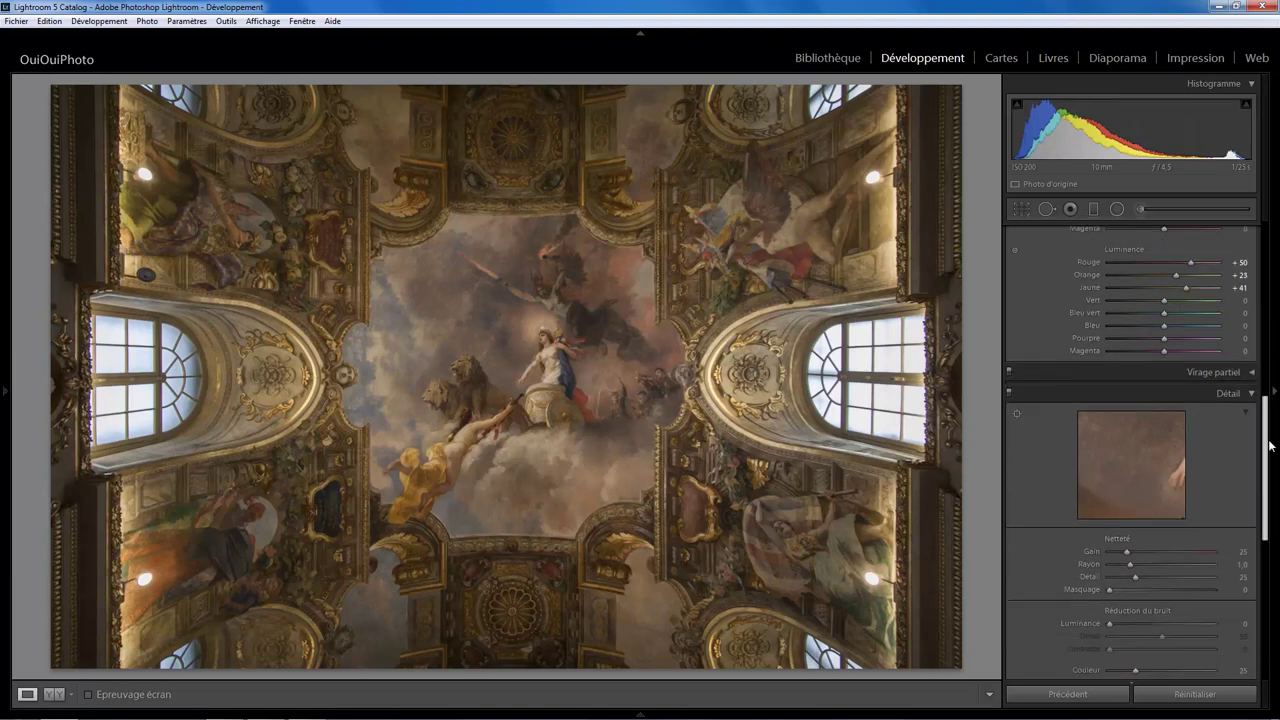
left_click(555, 343)
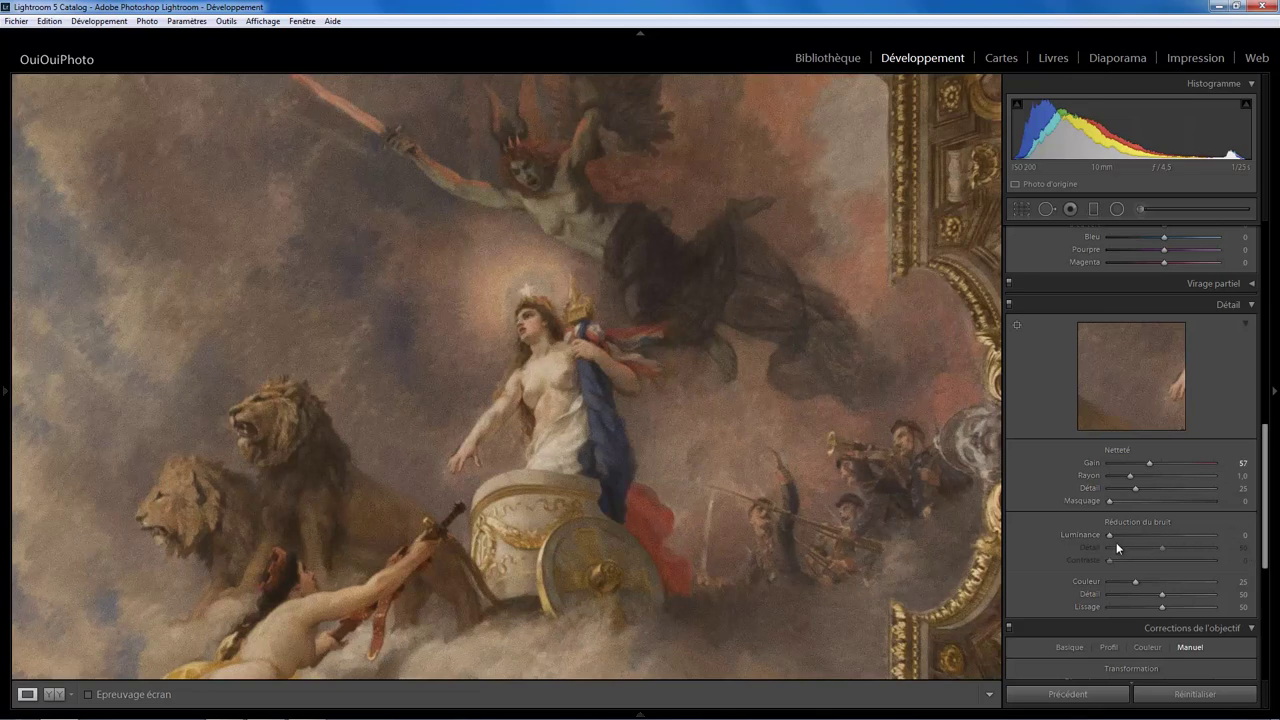
left_click_drag(1108, 536, 1130, 536)
left_click(538, 328)
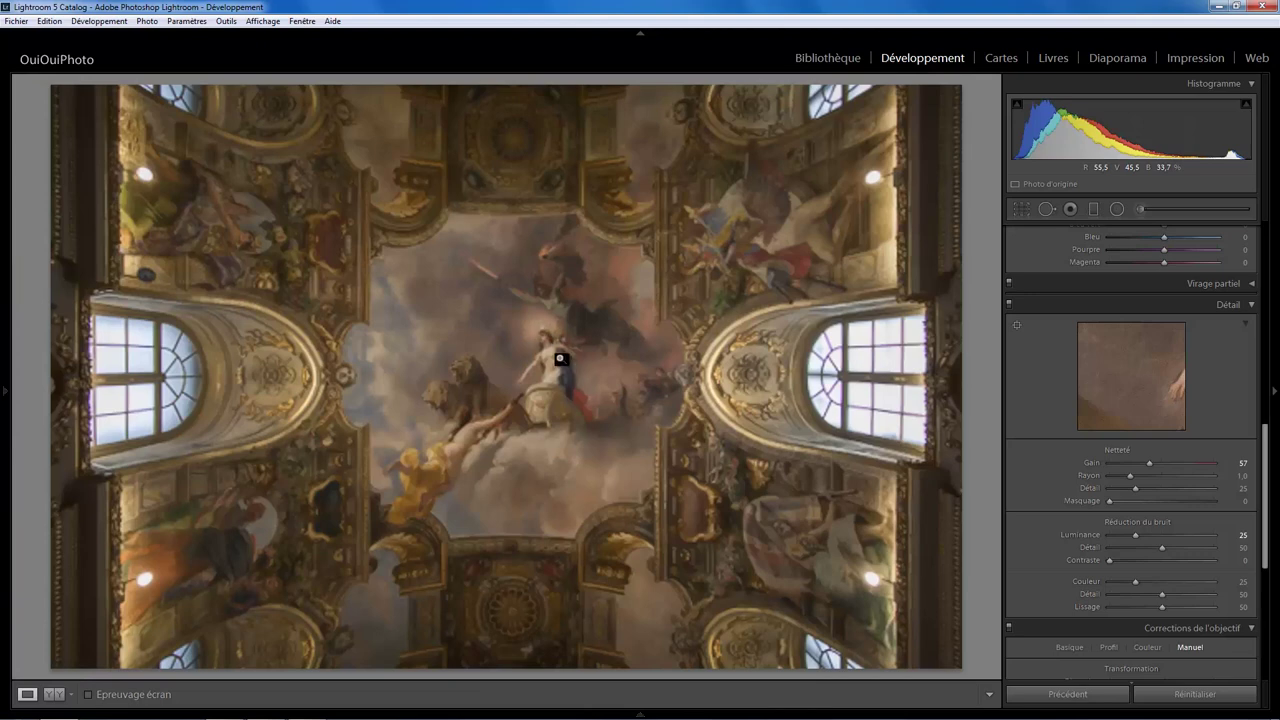
left_click(548, 345)
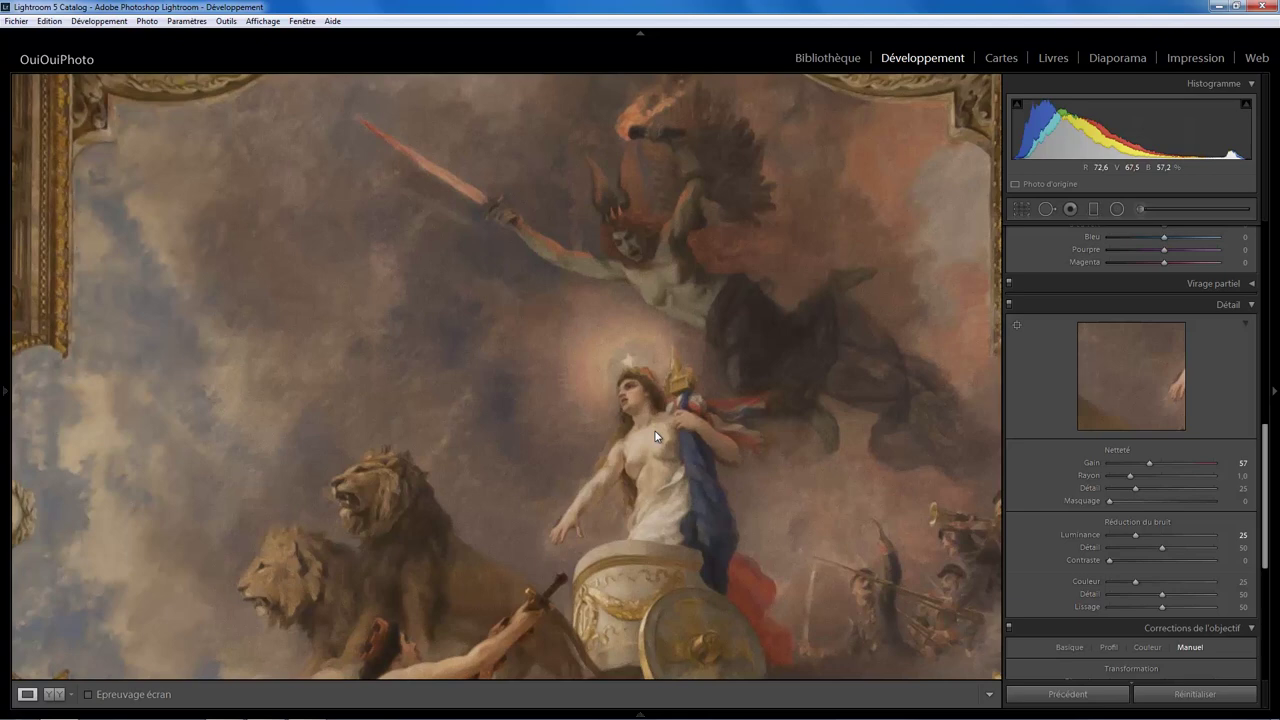
left_click(656, 436)
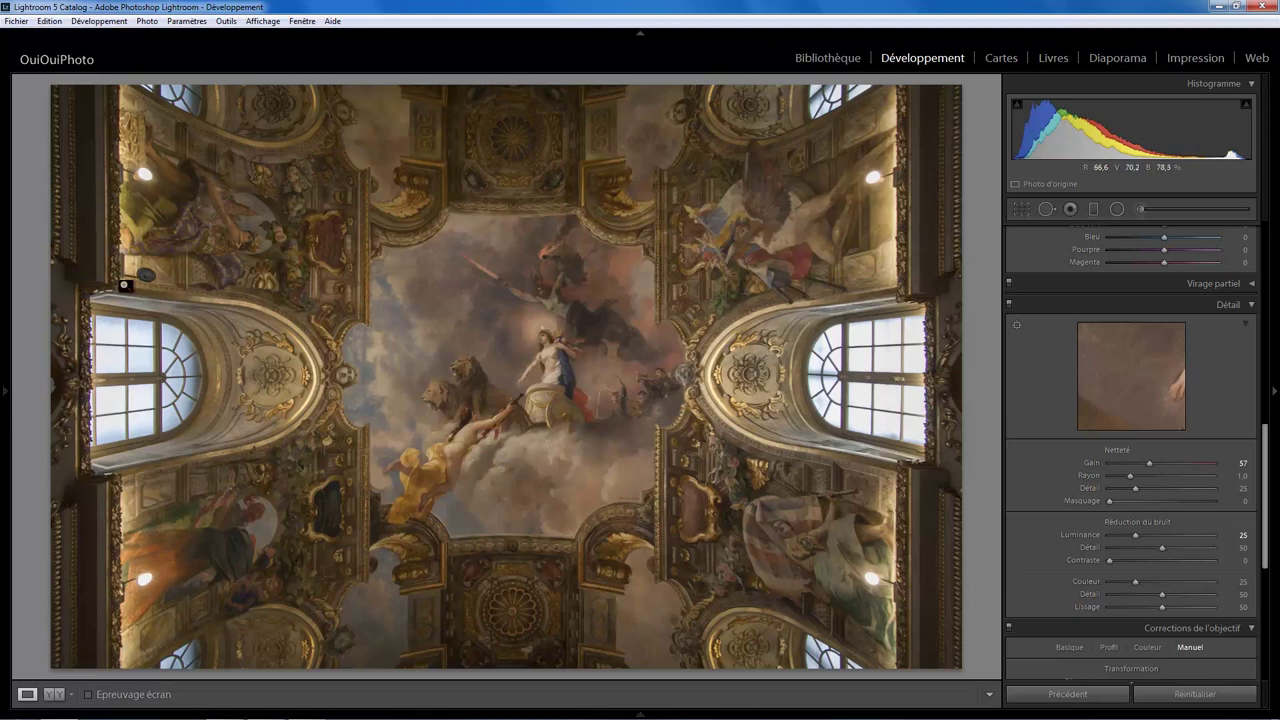
left_click(142, 178)
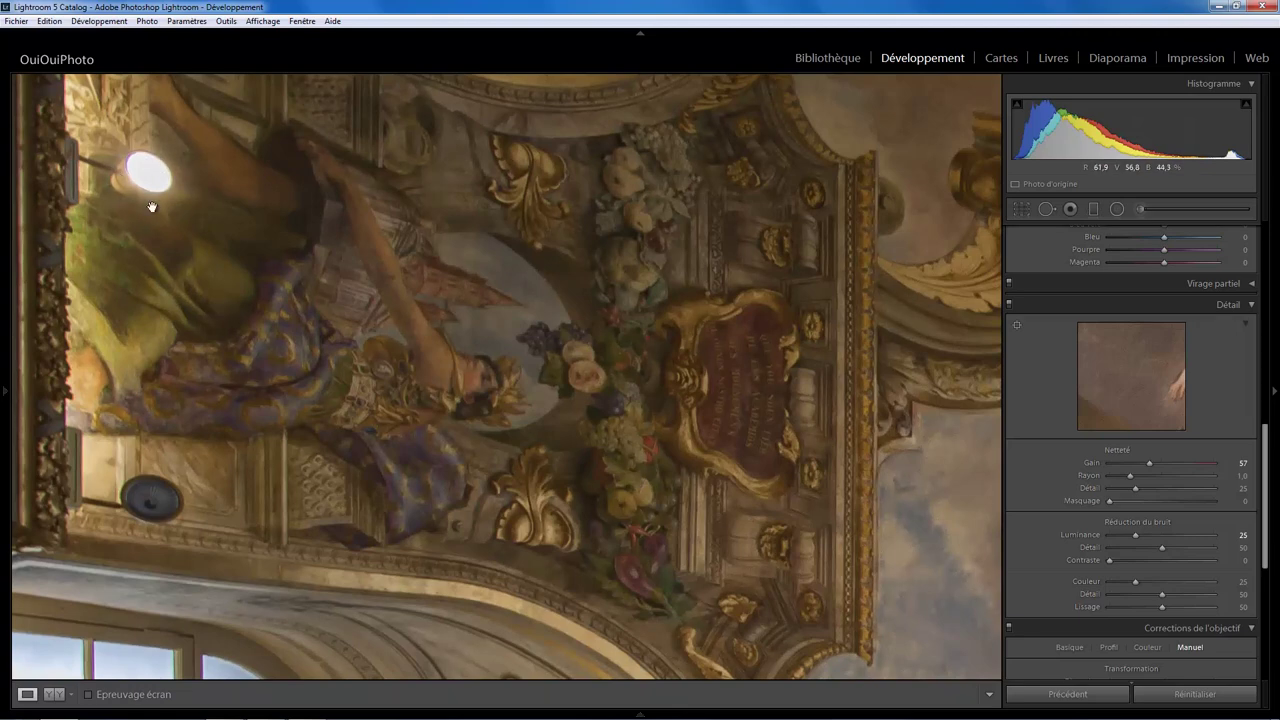
left_click(175, 259)
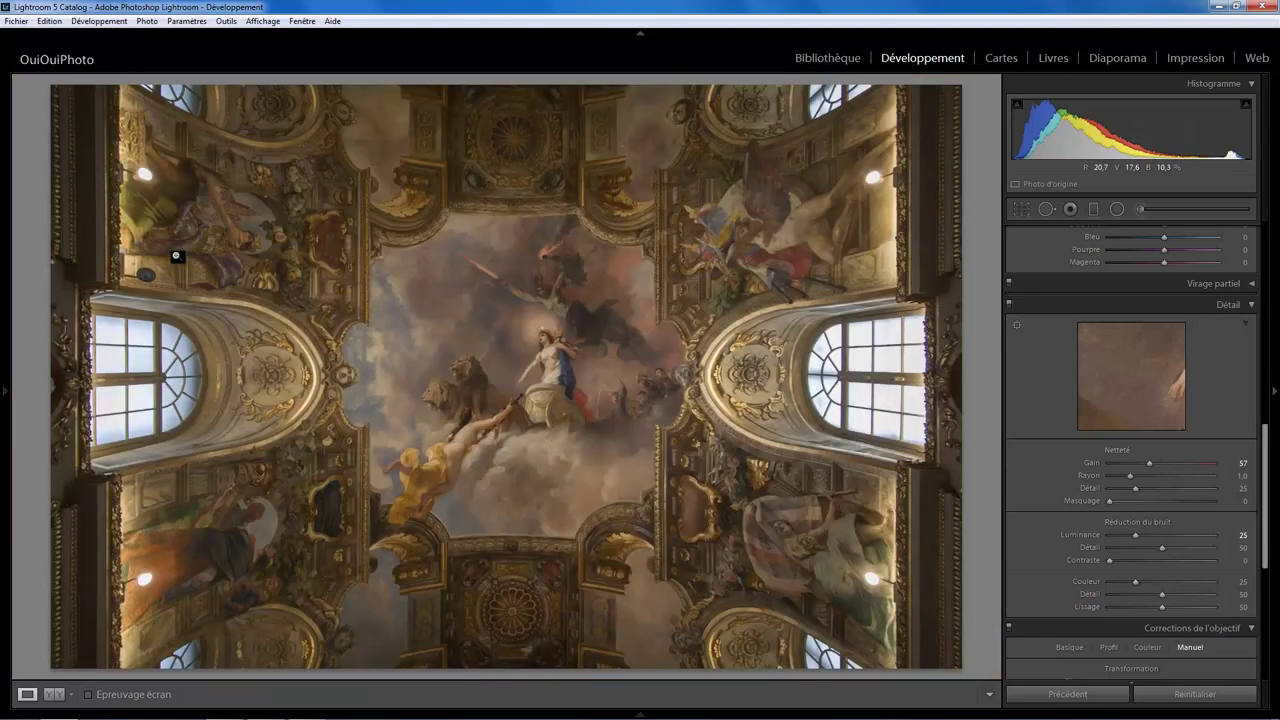
left_click(881, 180)
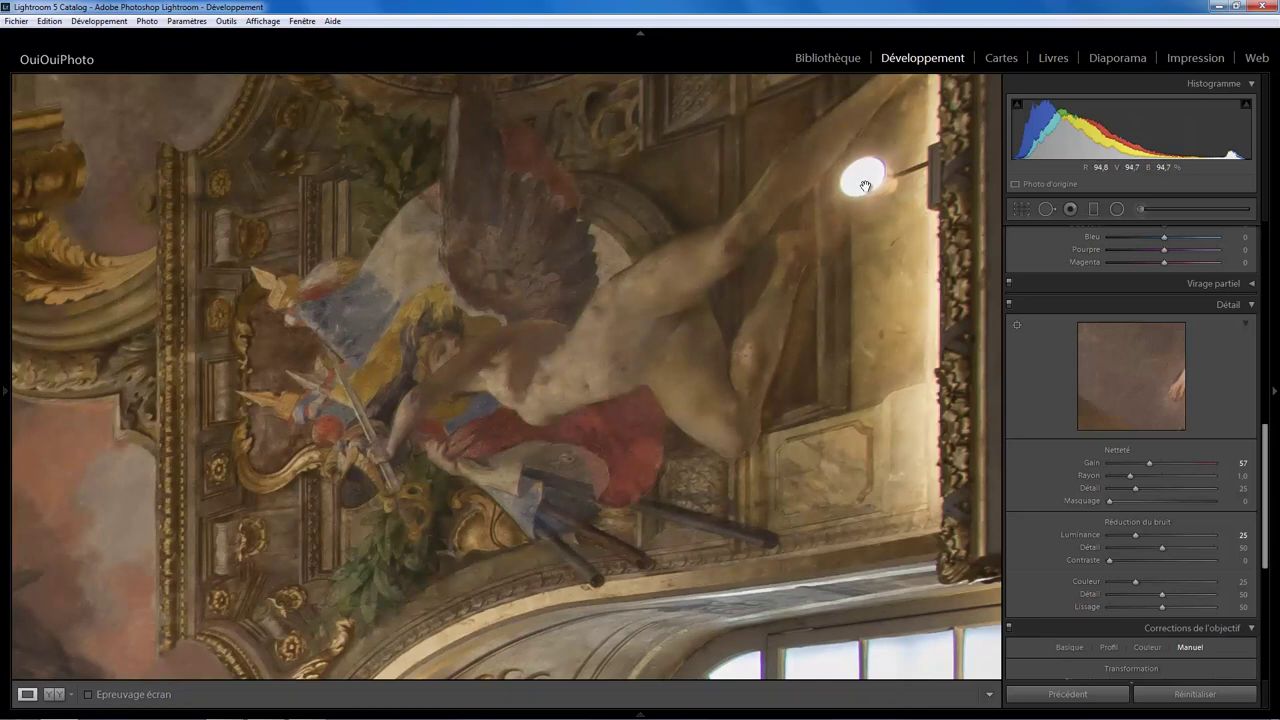
left_click(865, 186)
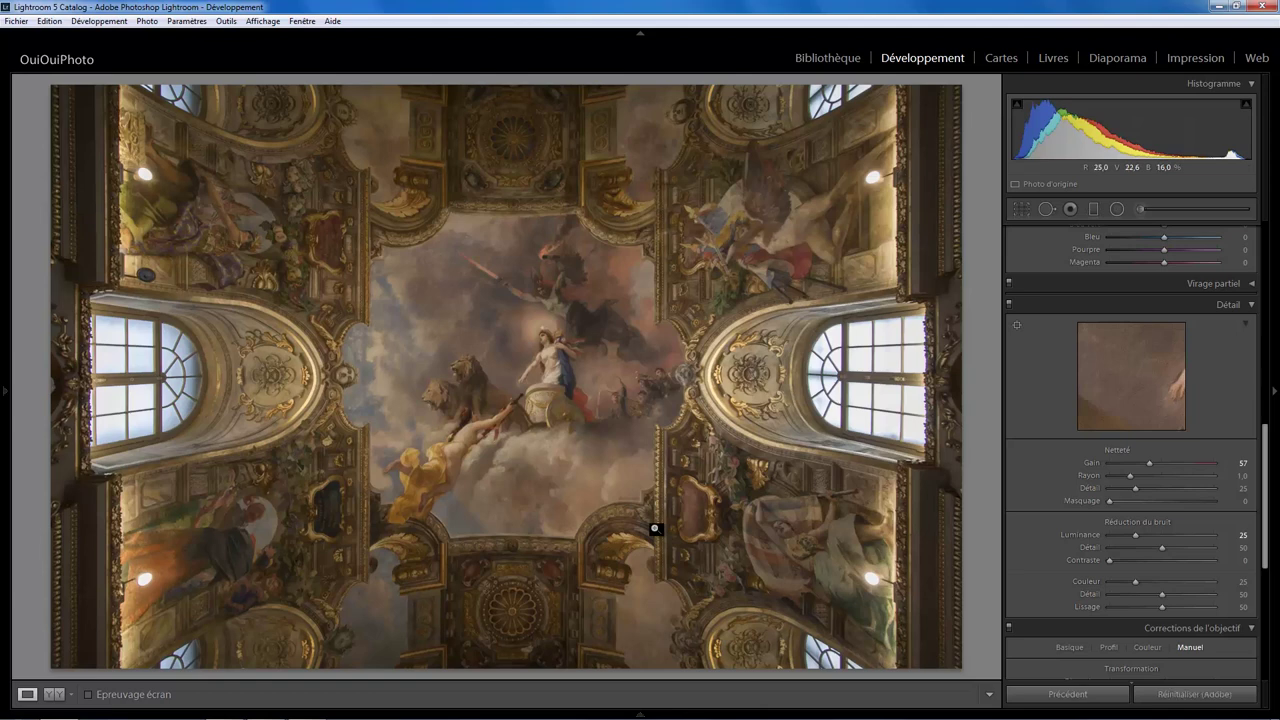
key("backslash")
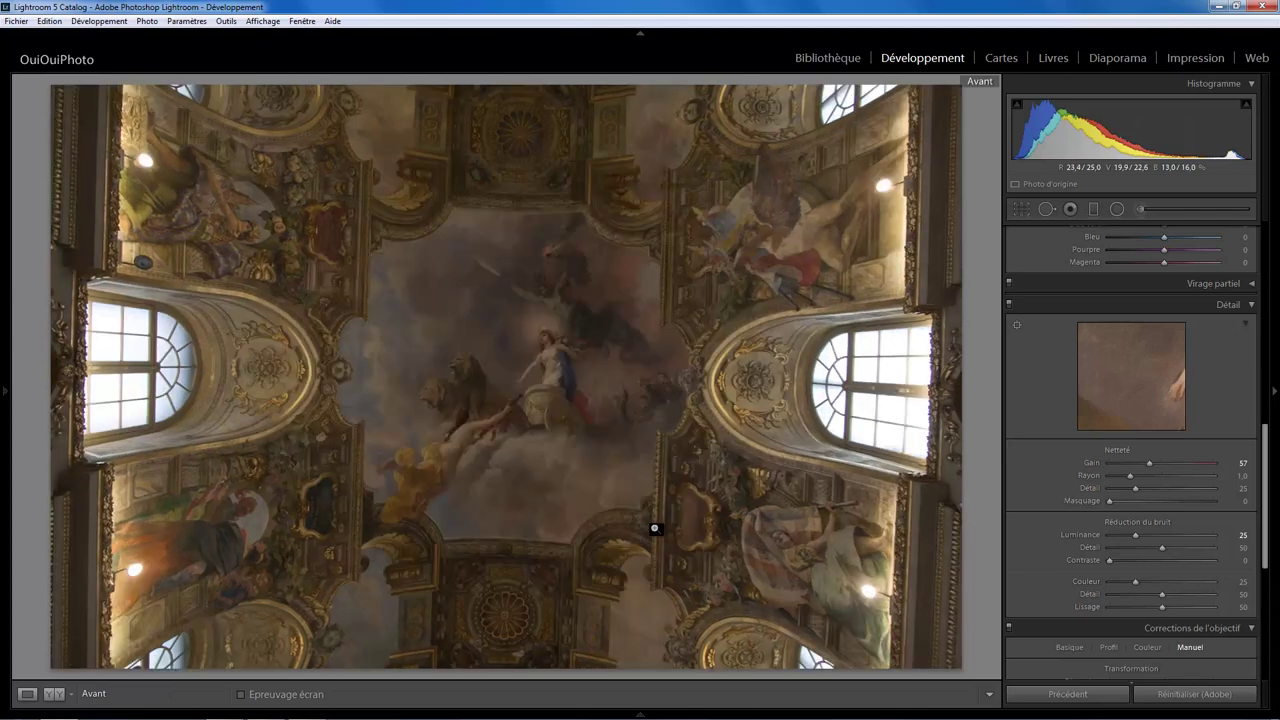
key("backslash")
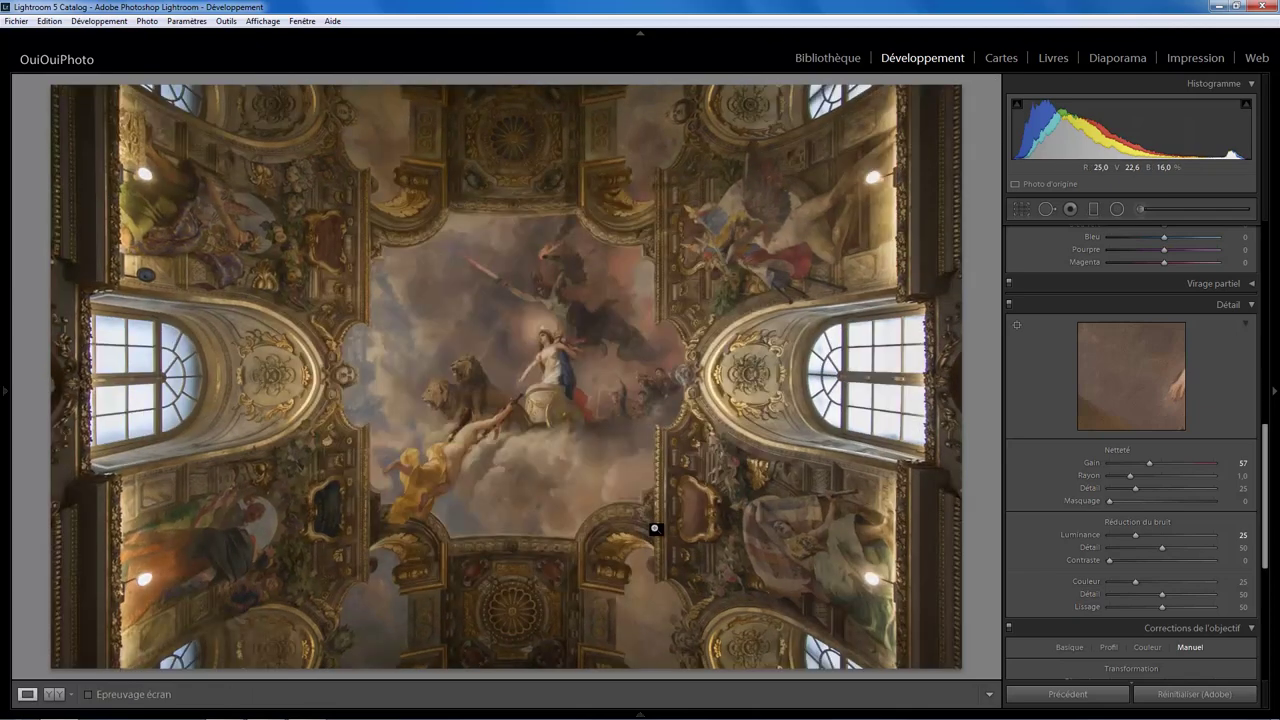
key("backslash")
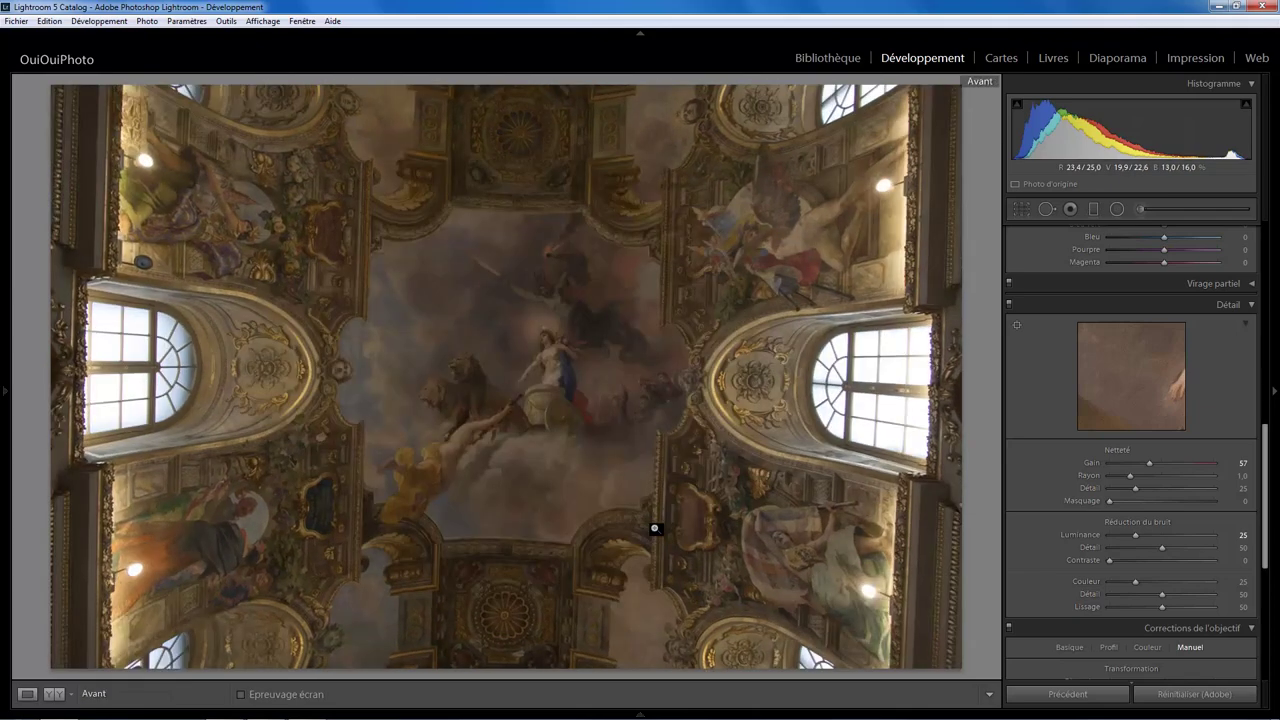
key("backslash")
key("backslash")
key("backslash")
key("backslash")
key("backslash")
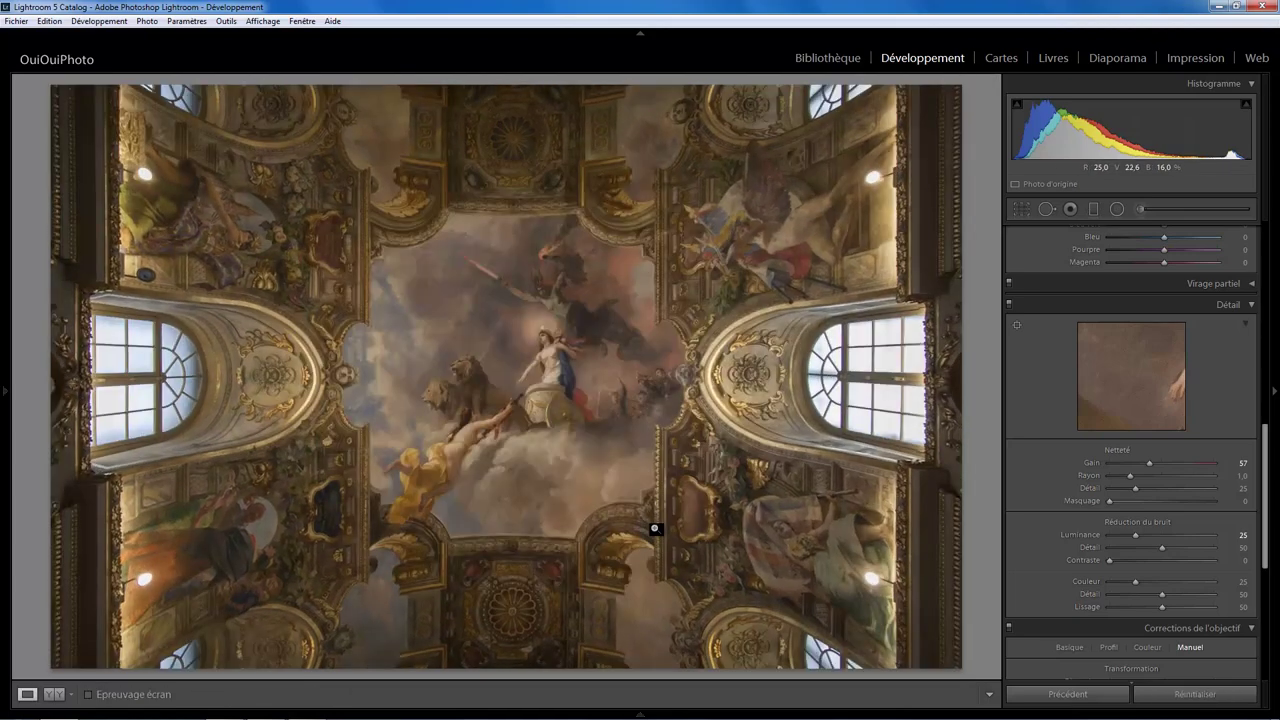